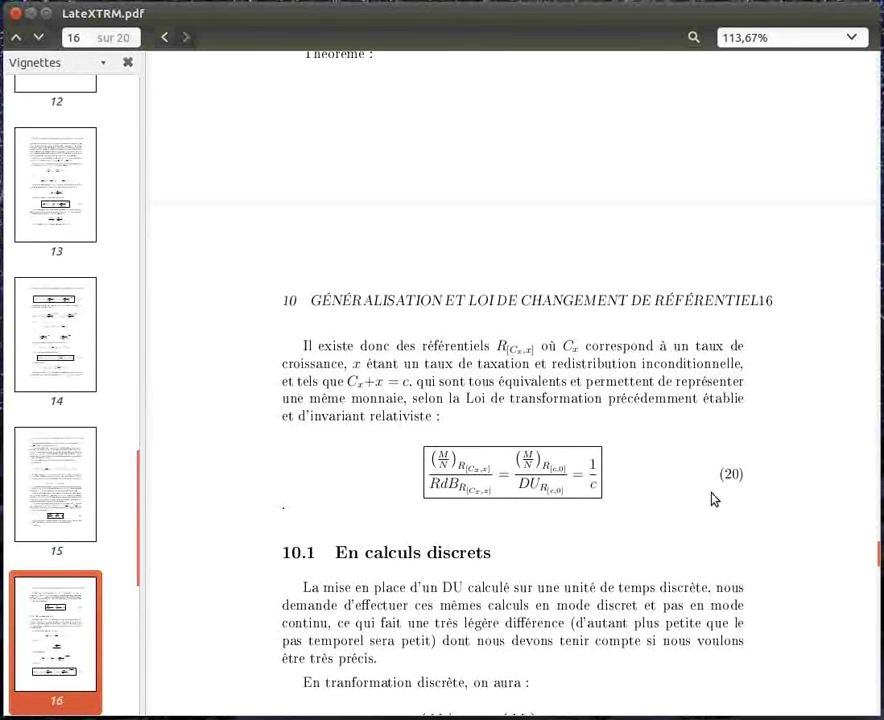
Step: Read section 10.1 "En calculs discrets" on page 16, from the discrete transformation formula through equation (21)
scroll(714, 499, "down", 4)
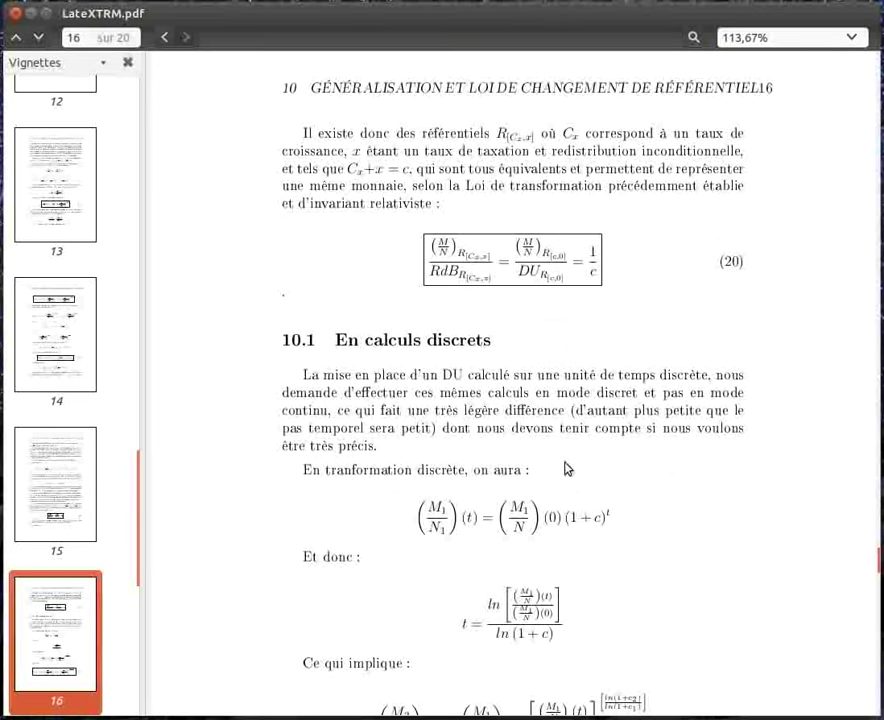
scroll(580, 476, "down", 1)
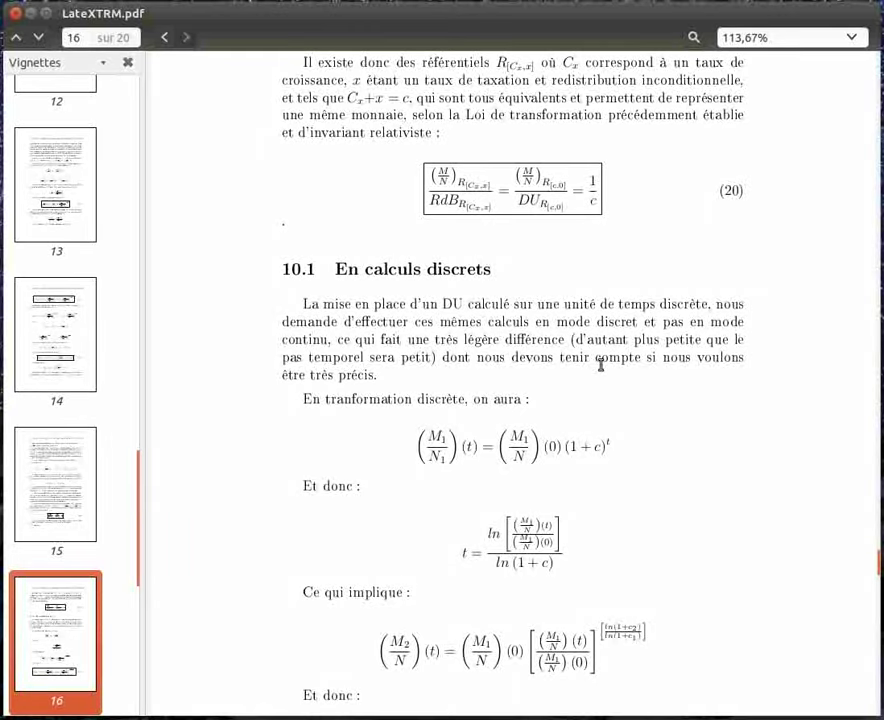
scroll(586, 249, "down", 1)
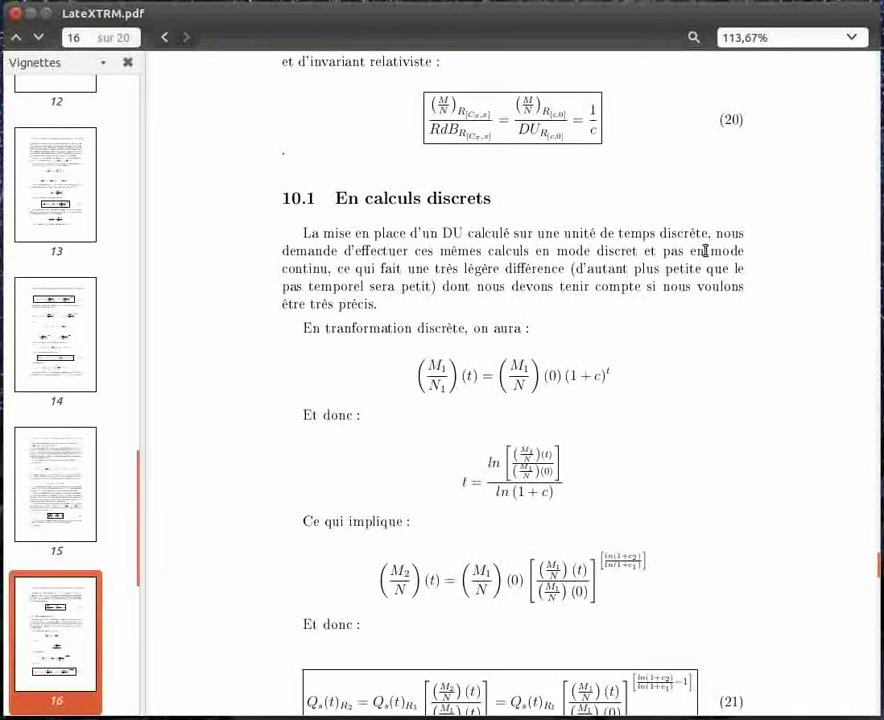
left_click_drag(586, 376, 620, 378)
left_click(620, 386)
scroll(766, 442, "up", 1)
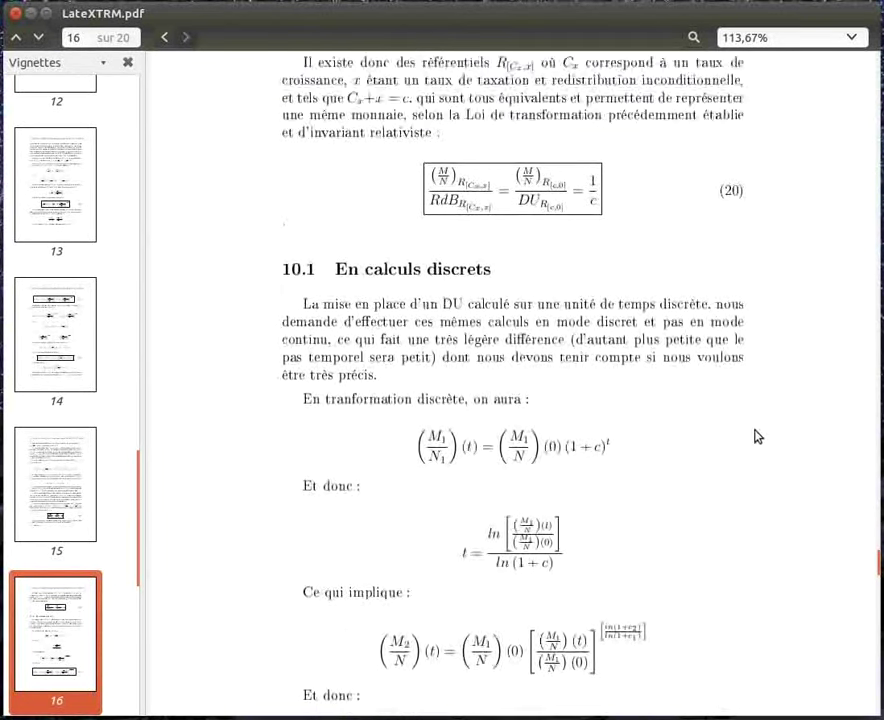
scroll(605, 173, "down", 1)
scroll(600, 245, "up", 1)
scroll(602, 248, "down", 2)
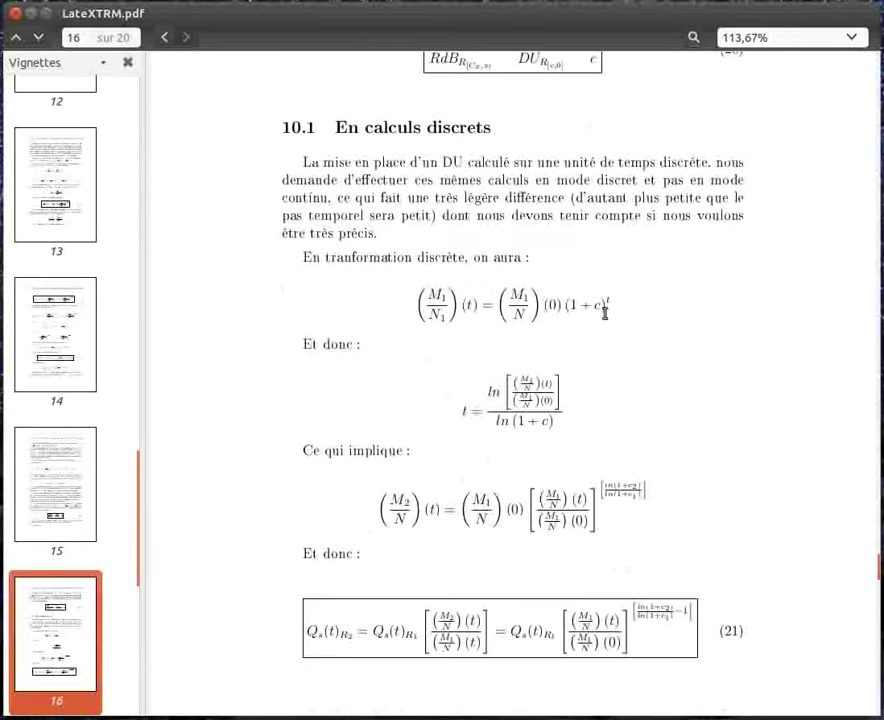
scroll(617, 200, "down", 3)
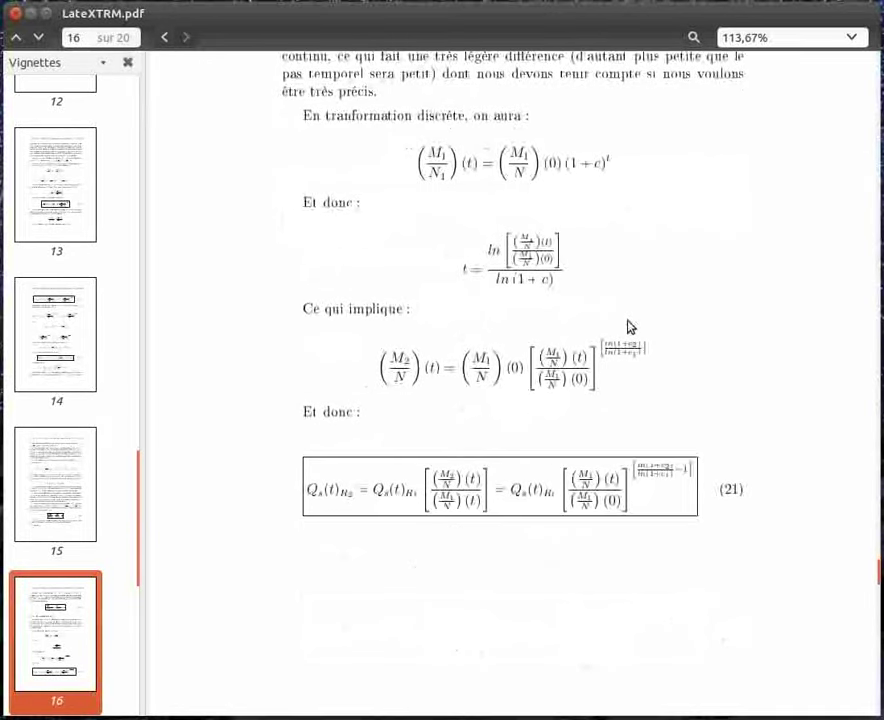
Step: Read the apparent tax derivation on pages 17 and 18, covering equations (22) and (23)
scroll(630, 326, "down", 12)
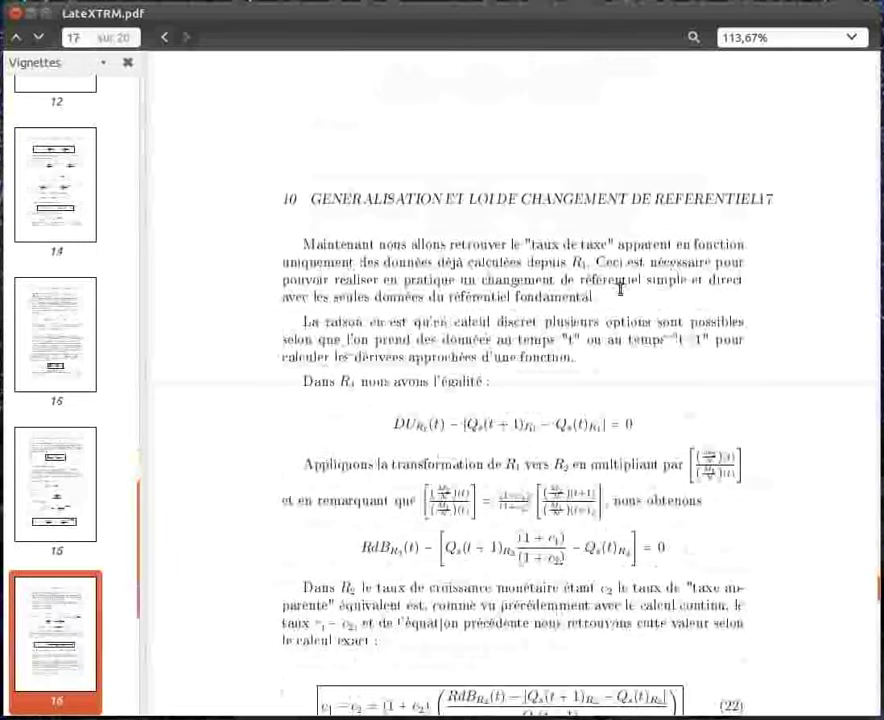
scroll(620, 289, "down", 6)
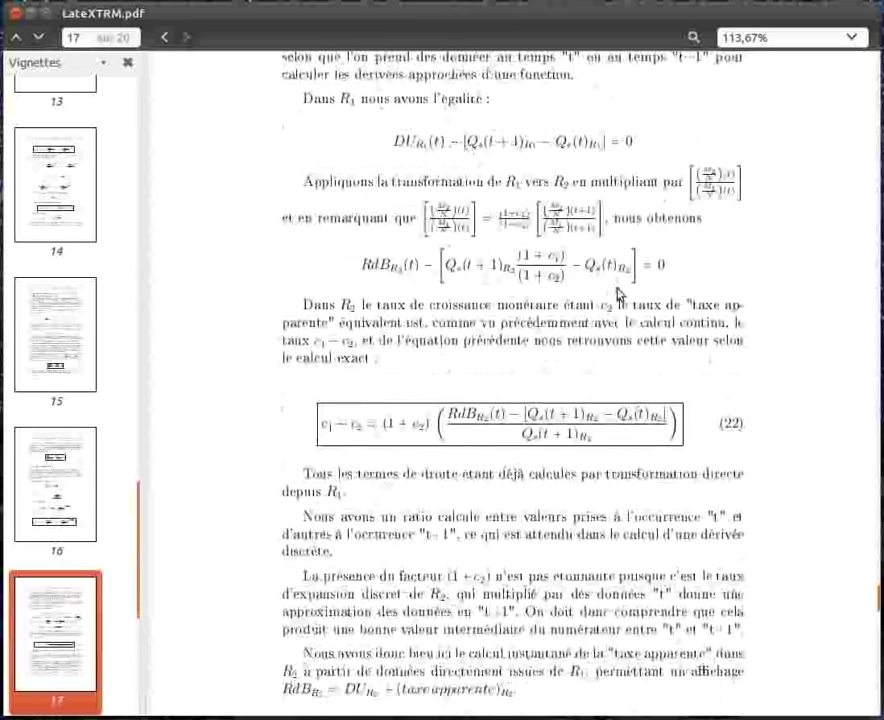
scroll(617, 293, "down", 3)
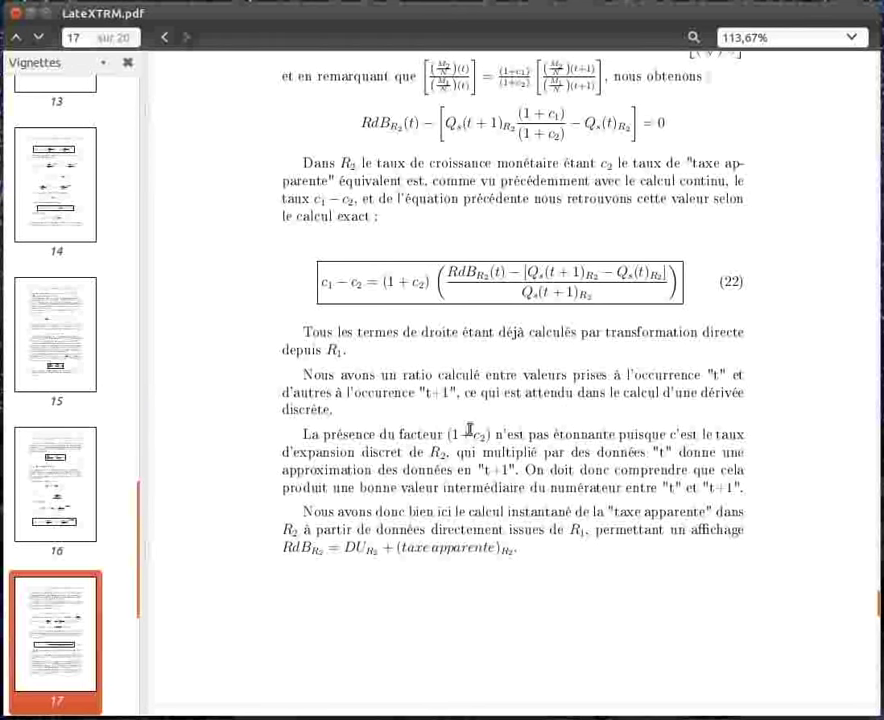
scroll(474, 366, "down", 3)
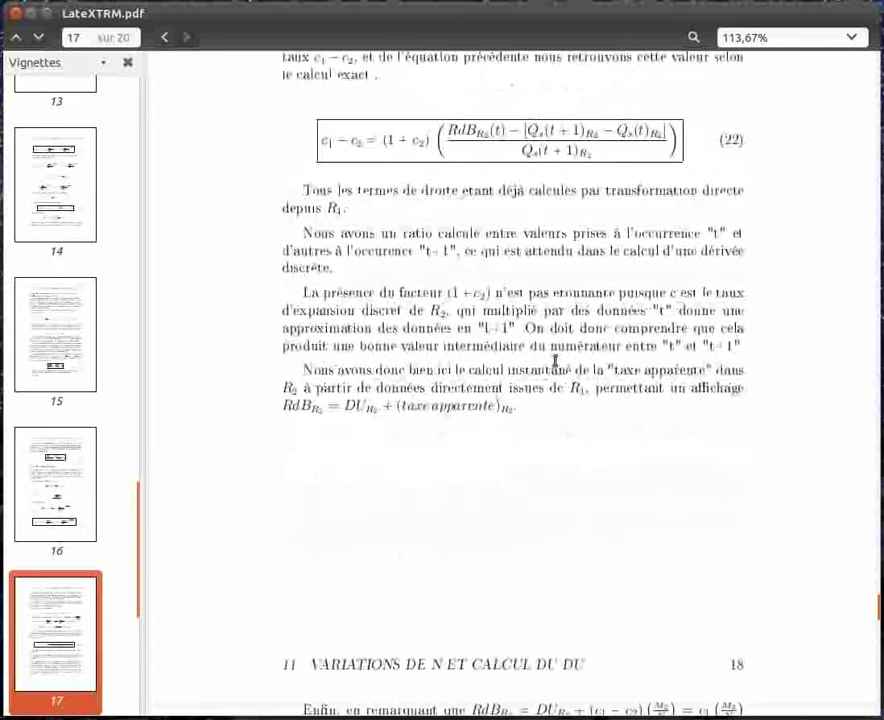
scroll(621, 310, "down", 7)
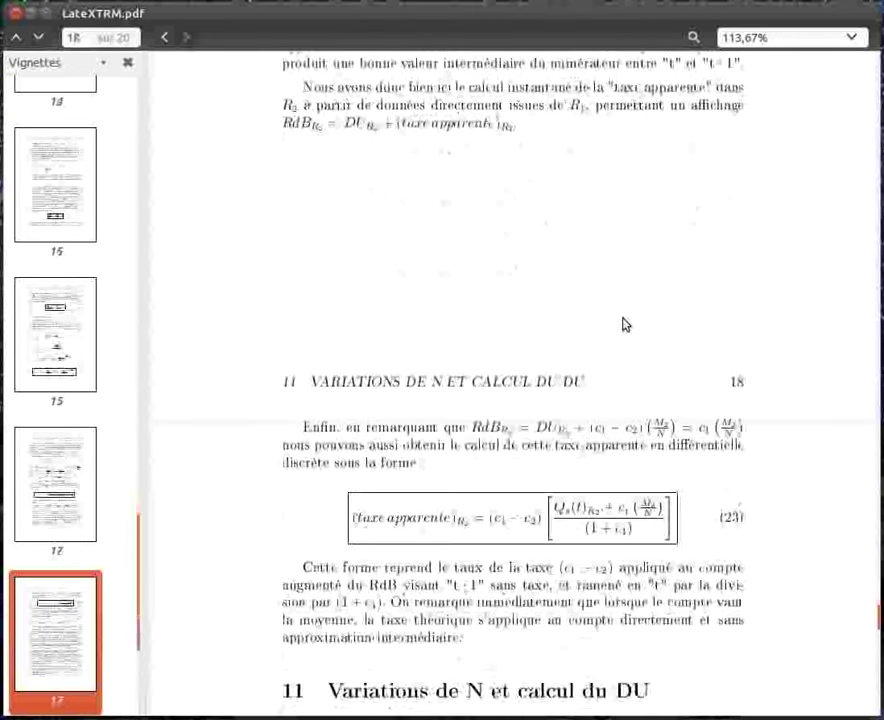
scroll(622, 322, "down", 3)
scroll(622, 322, "up", 4)
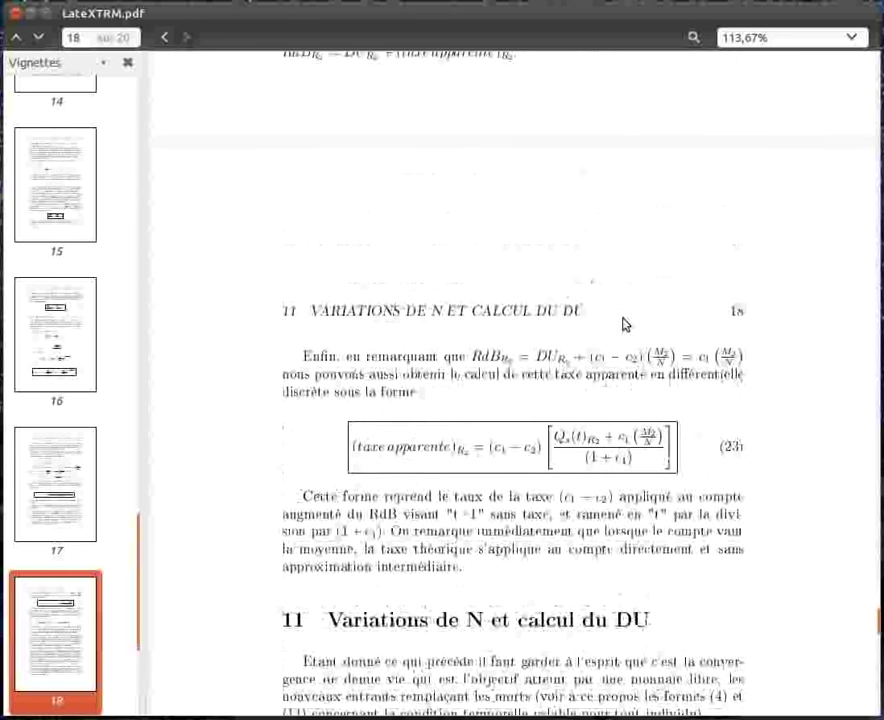
scroll(622, 324, "up", 1)
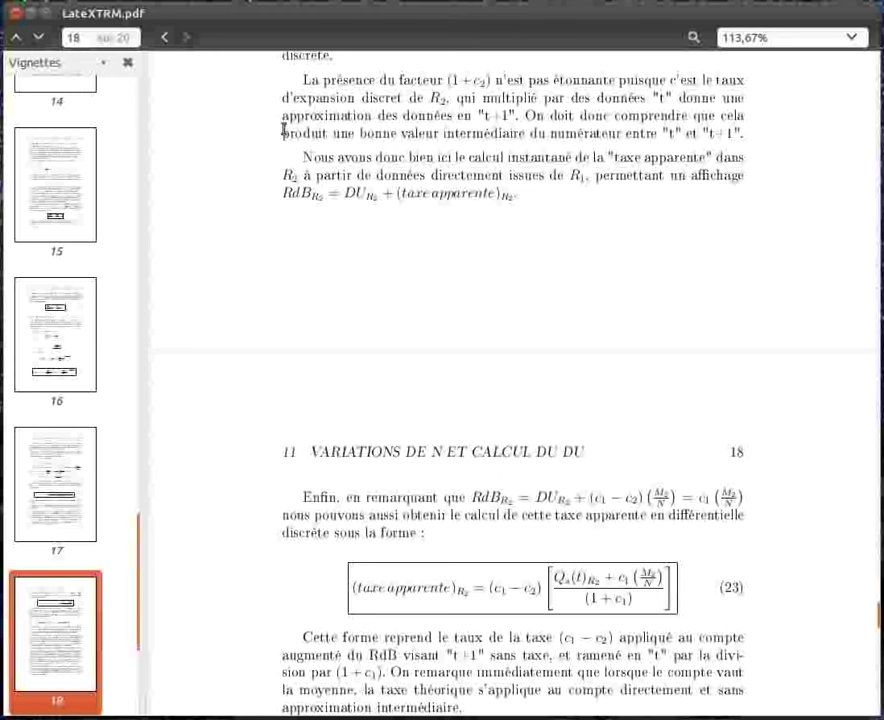
Step: Switch to TRM_DU_RdB.ods in LibreOffice Calc and look over the two quantitative sheets, returning to the Transformation DU - RdB sheet
left_click(30, 13)
key("alt+Tab")
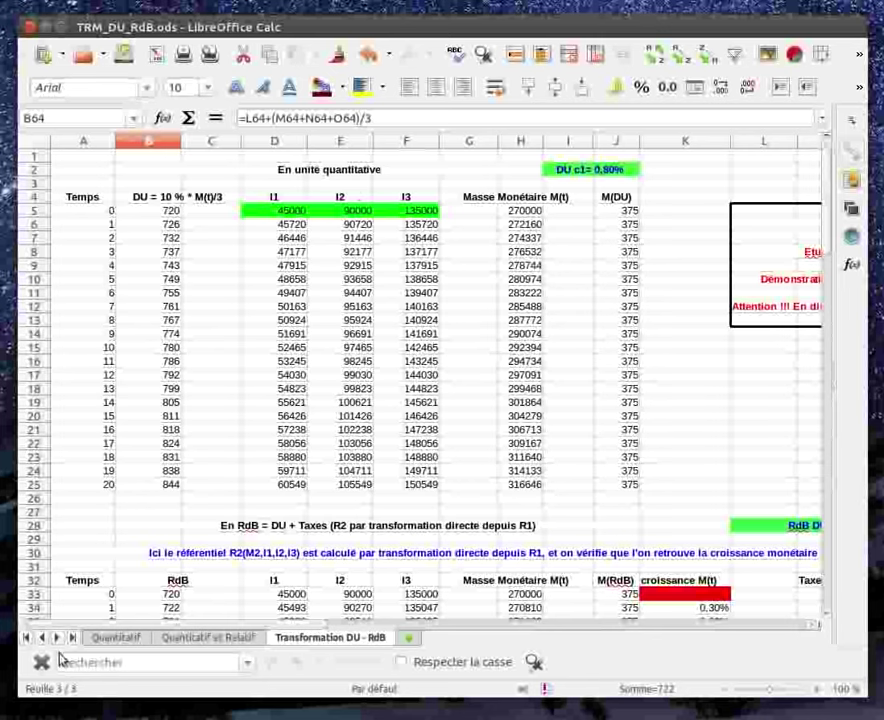
left_click(112, 640)
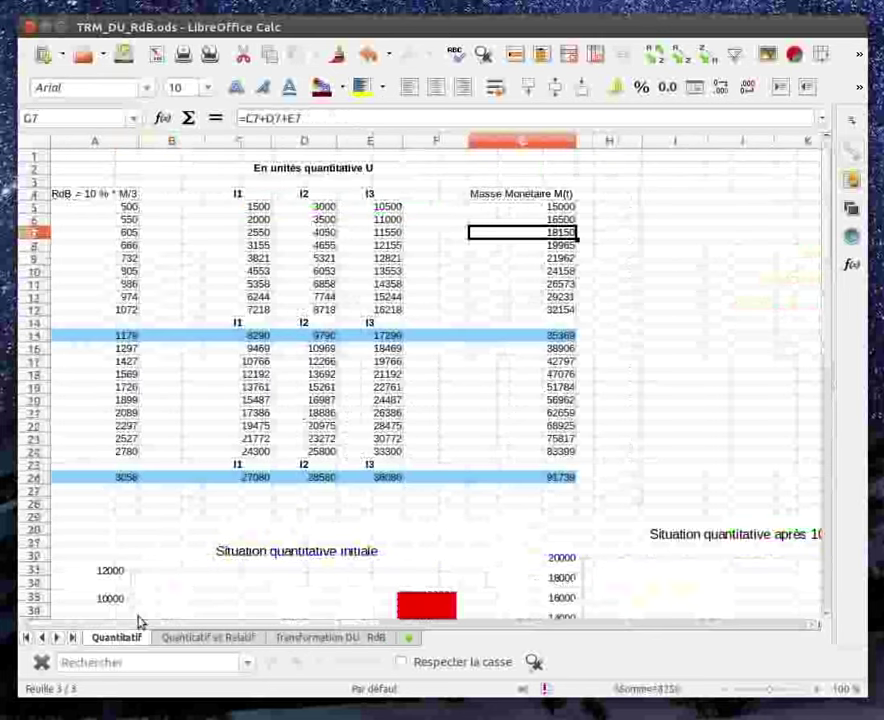
left_click(212, 639)
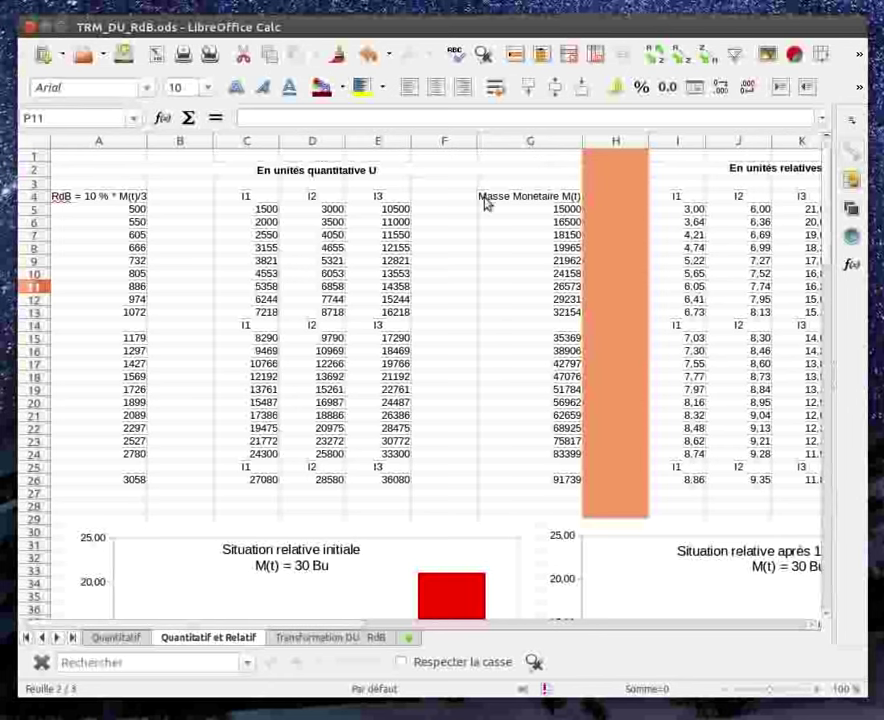
left_click(316, 639)
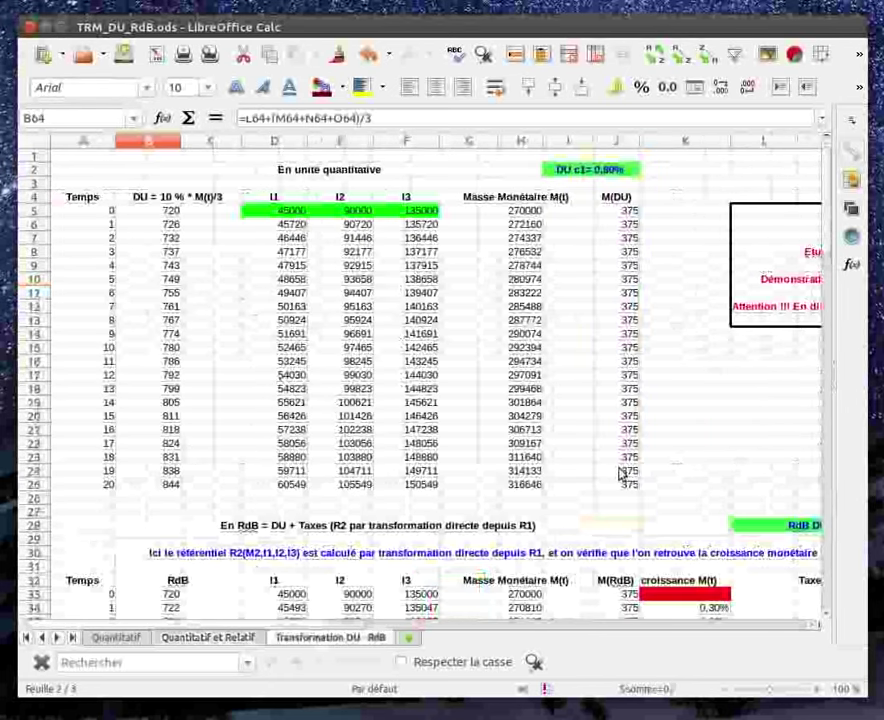
Step: Set the DU growth rate c1 in cell J2 to 10%
left_click(614, 172)
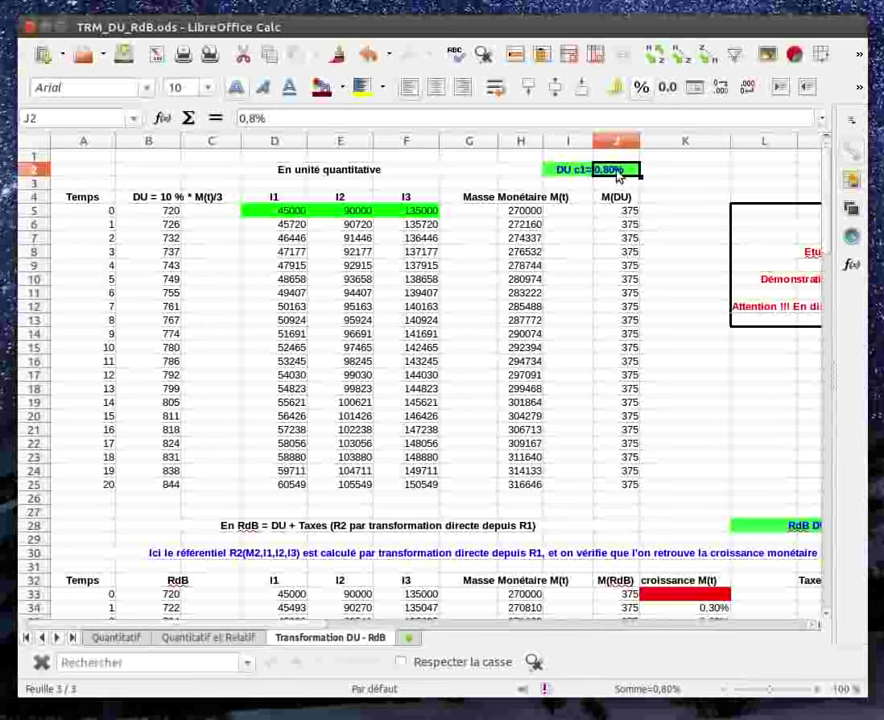
type("10%")
key("Return")
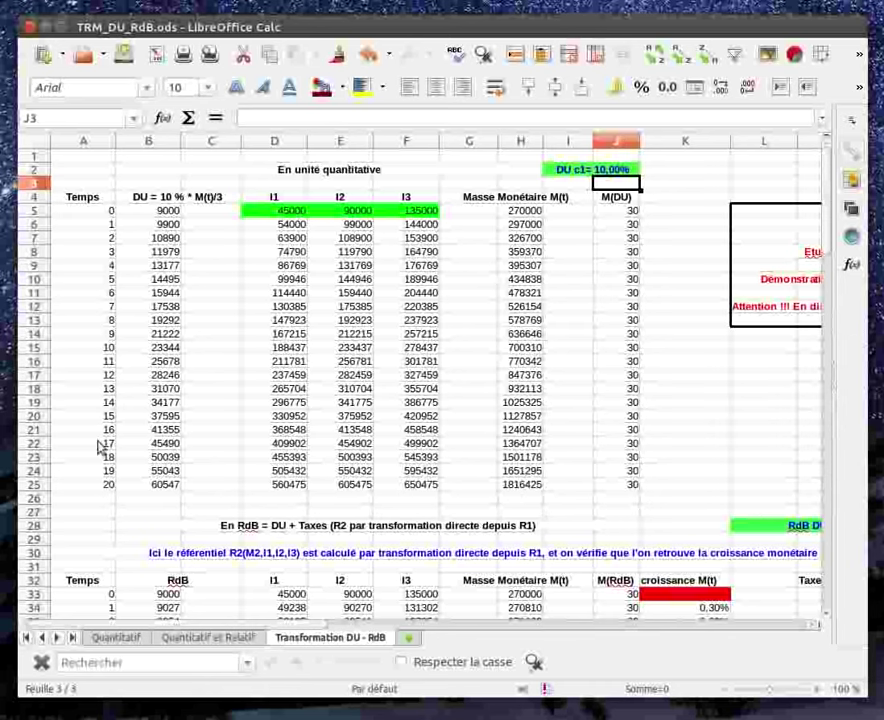
Step: Set the RdB growth rate c2 in cell N28 to 3%
scroll(640, 474, "down", 2)
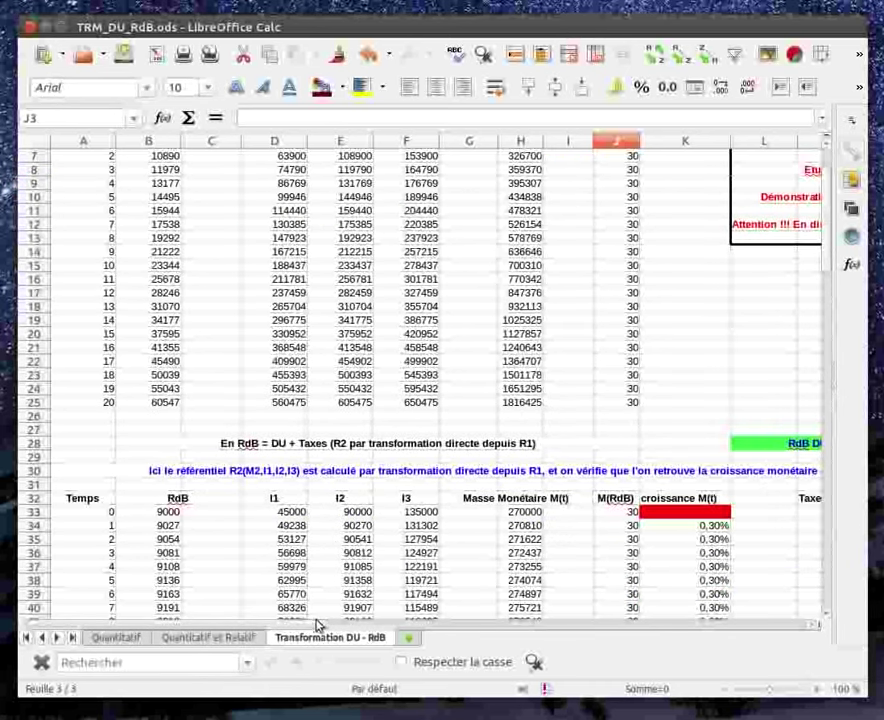
scroll(320, 624, "right", 2)
left_click(762, 443)
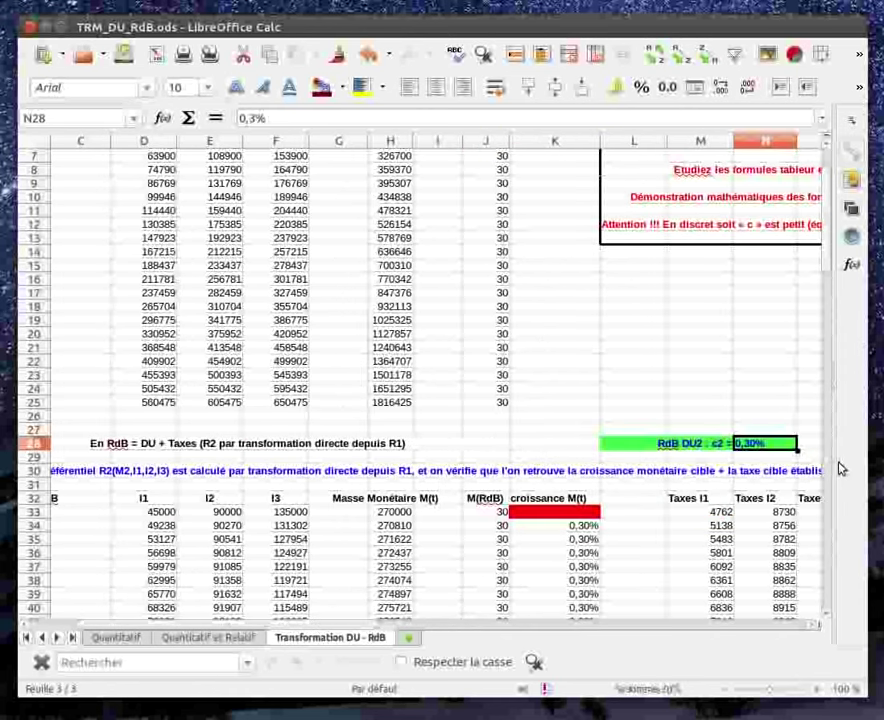
type("3%")
key("Return")
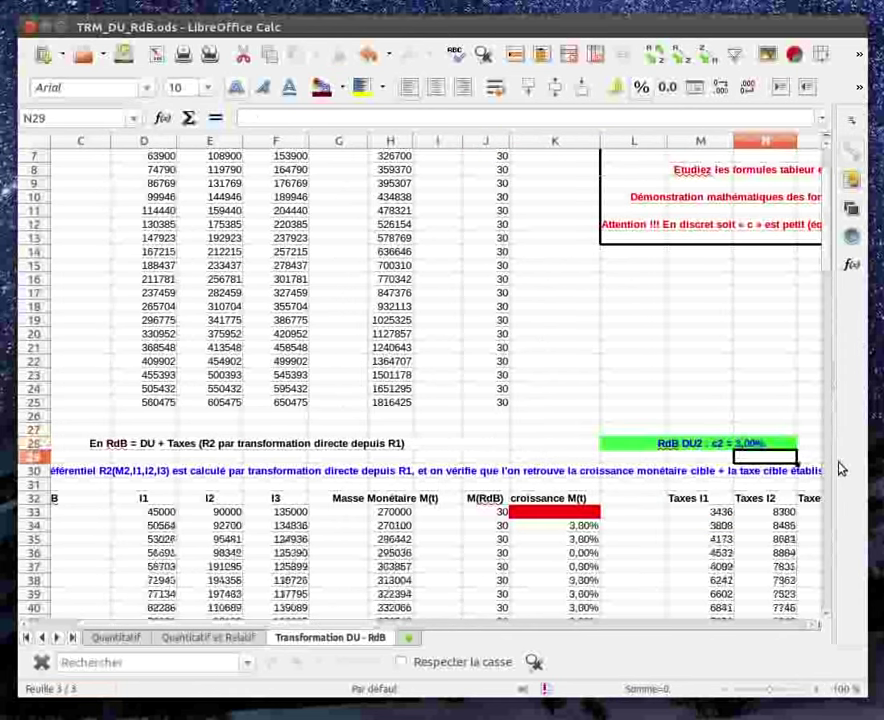
Step: Inspect the formula behind the Taxes rate in cell P28
scroll(433, 628, "right", 2)
scroll(433, 628, "right", 1)
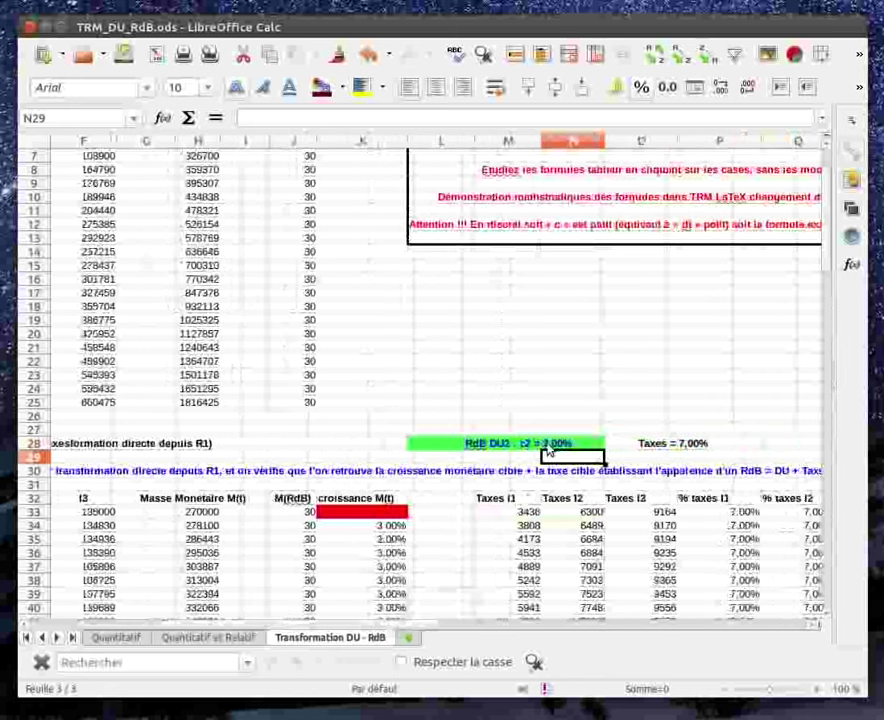
left_click(712, 447)
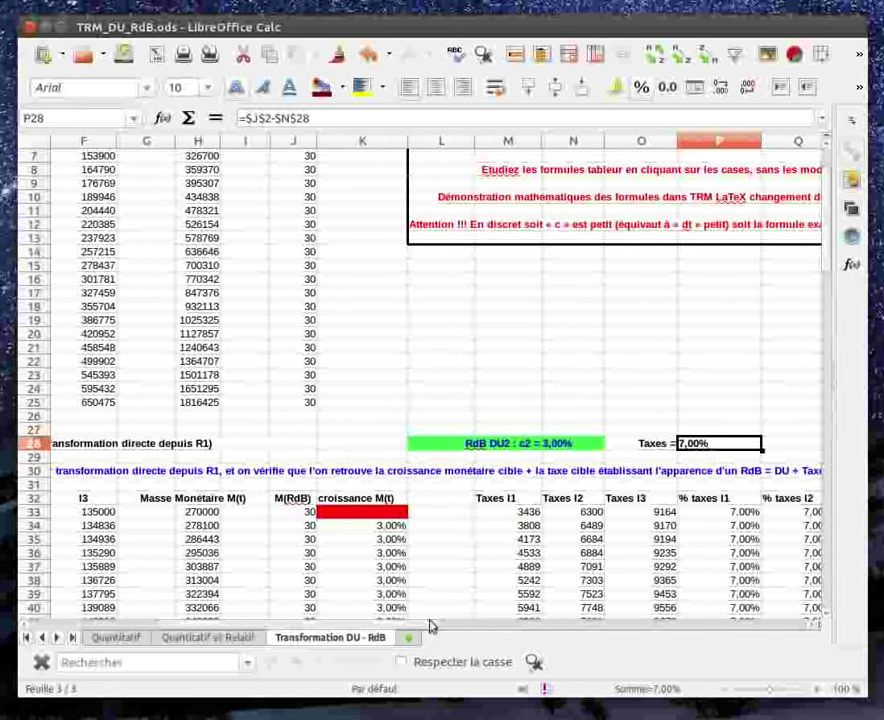
Step: Inspect the Masse Monétaire M(t) formulas in cells H33 to H36 of the RdB table
left_click_drag(430, 627, 275, 618)
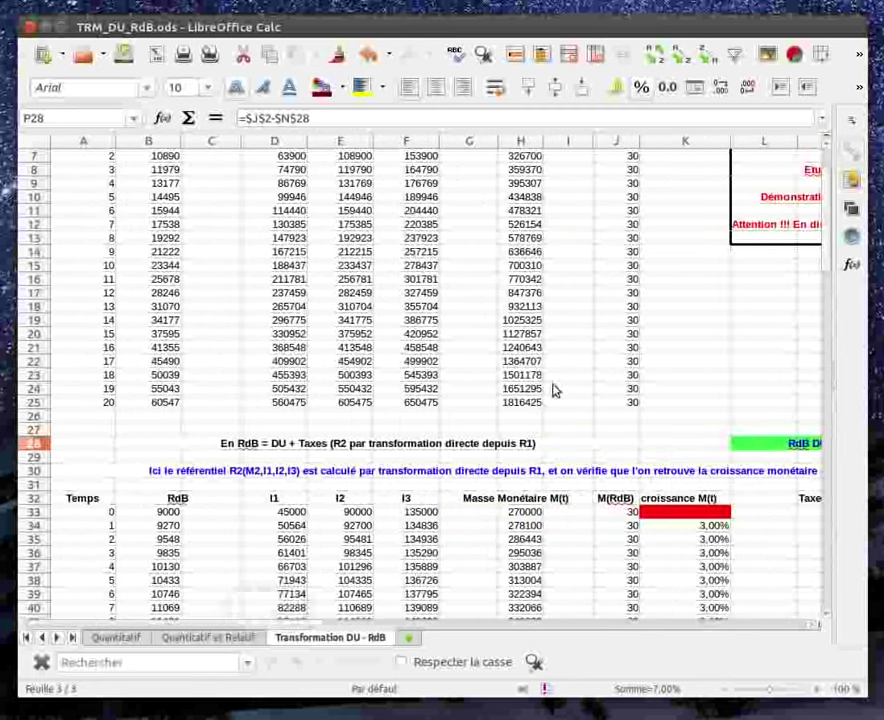
scroll(560, 391, "down", 3)
scroll(294, 366, "down", 1)
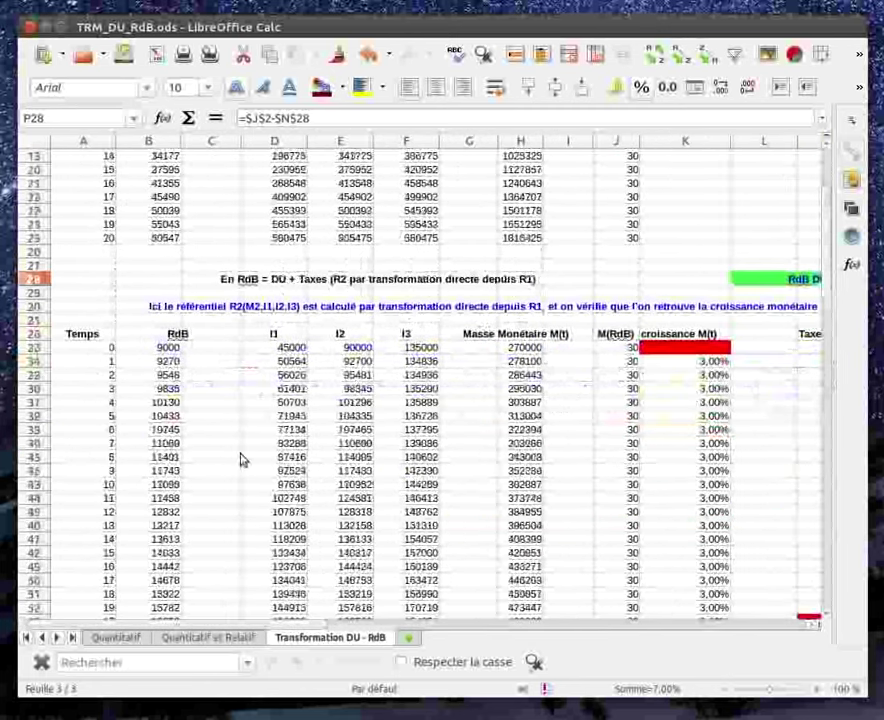
scroll(365, 400, "down", 1)
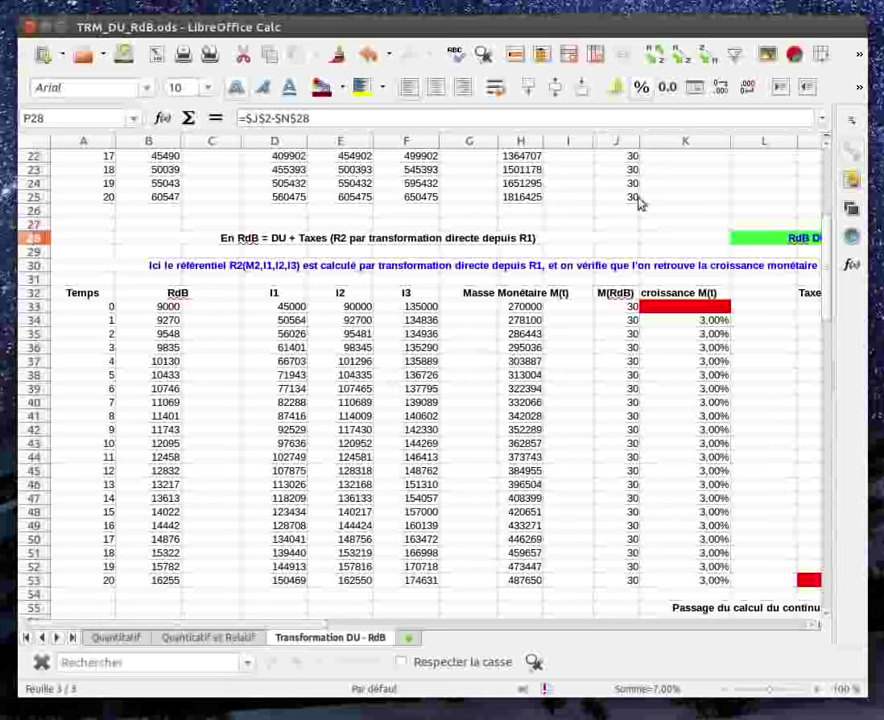
left_click(521, 307)
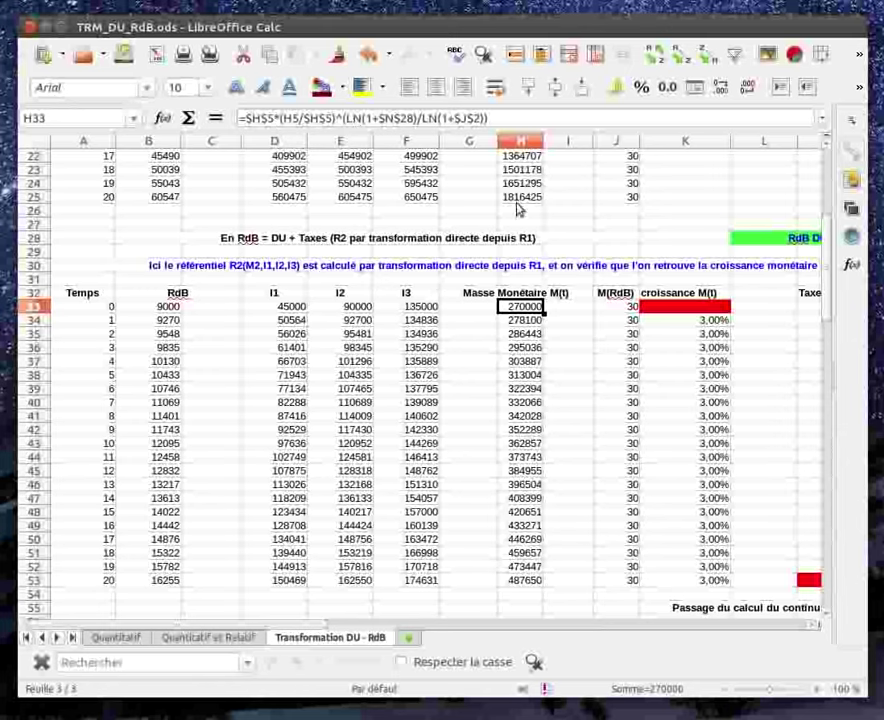
left_click(540, 322)
left_click(540, 336)
left_click(540, 348)
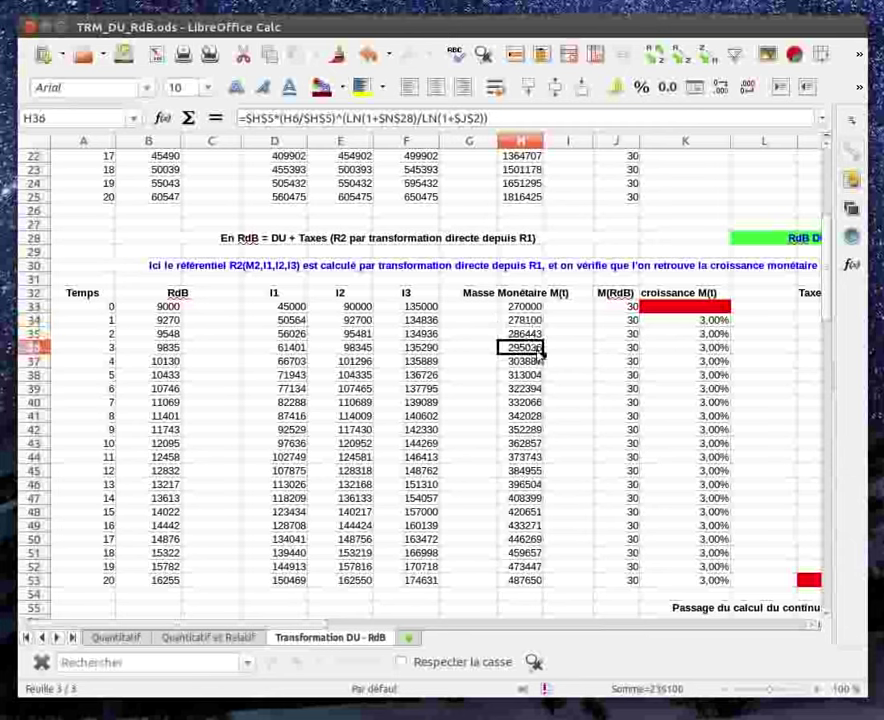
left_click(525, 307)
Step: Inspect the formulas for I1, I2 and I3 at time 0 in row 33, comparing them with the monetary mass cell
left_click(425, 307)
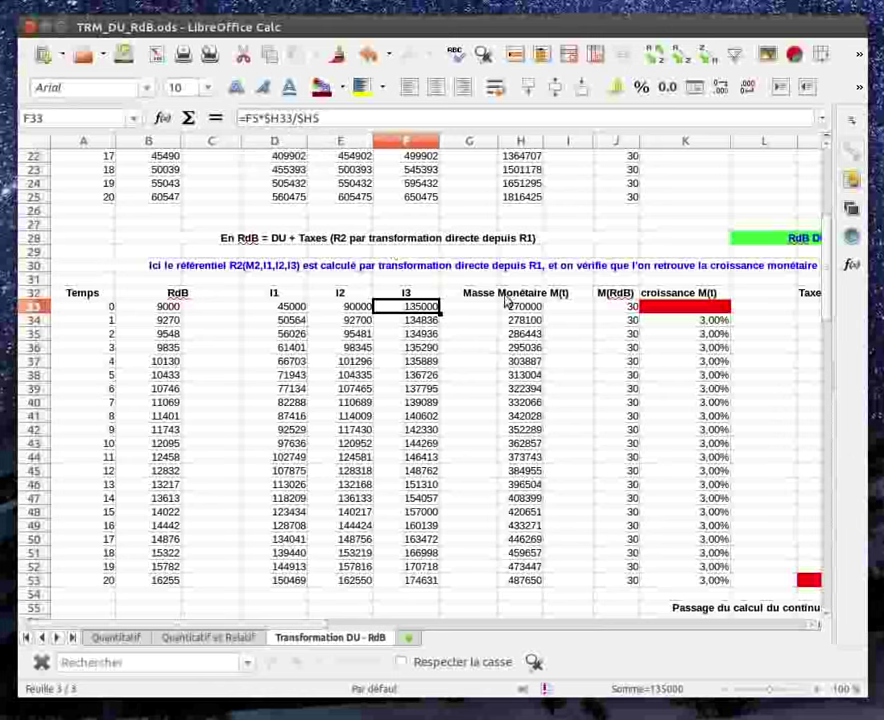
left_click(507, 302)
left_click(410, 306)
left_click(300, 308)
left_click(325, 311)
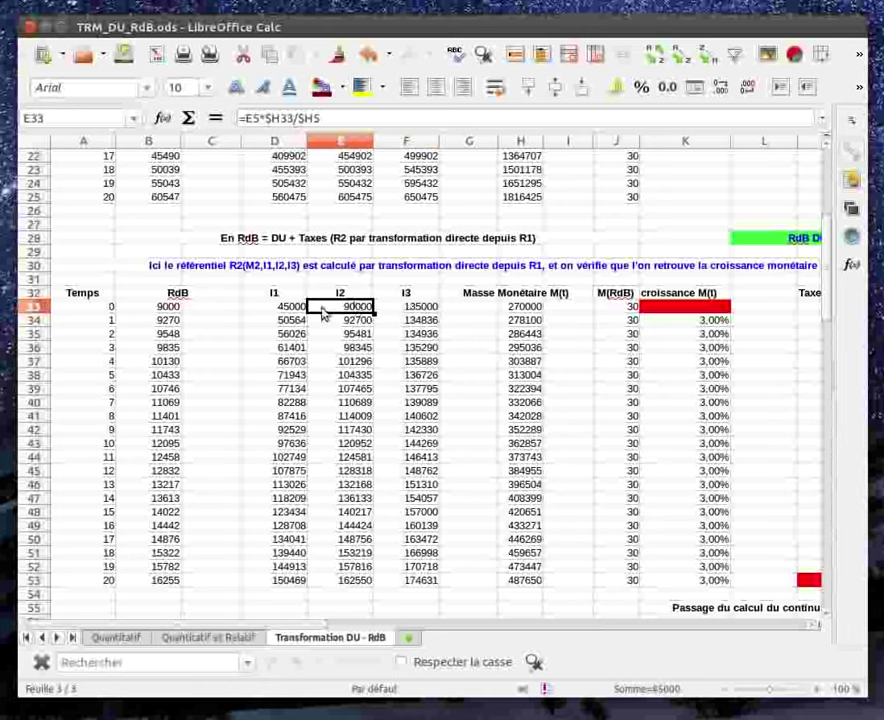
Step: Compare the DU table with the RdB table below it and check the I1 formula in cell D33
scroll(405, 355, "up", 6)
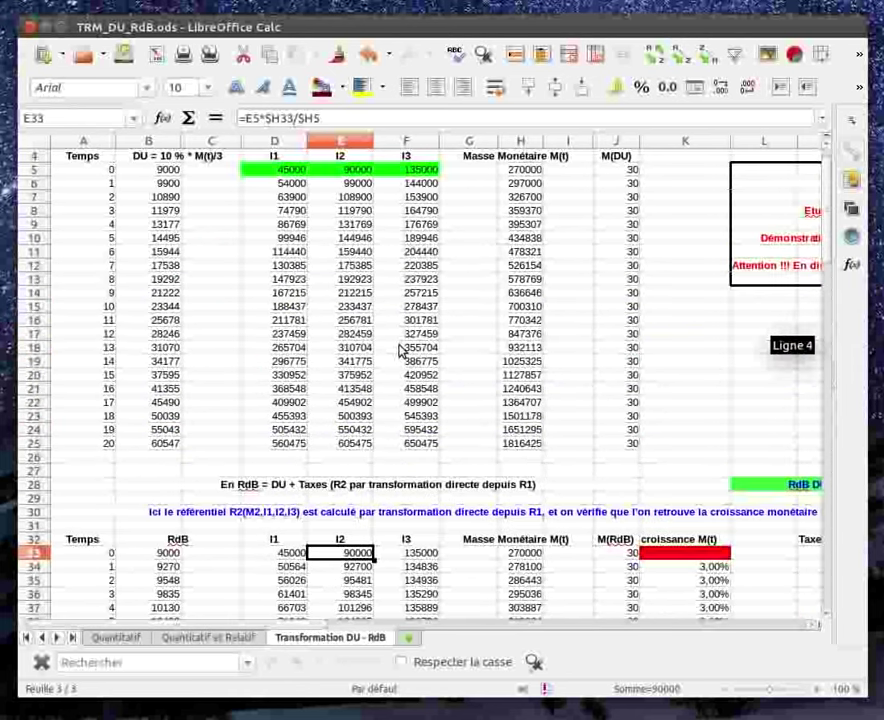
scroll(400, 300, "up", 1)
scroll(388, 285, "down", 1)
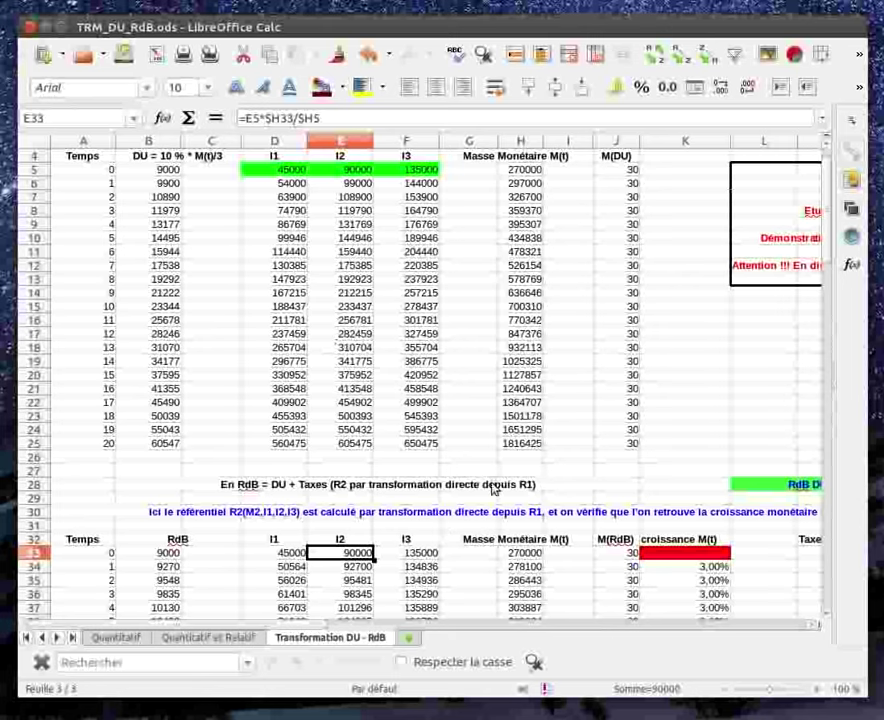
scroll(493, 488, "down", 6)
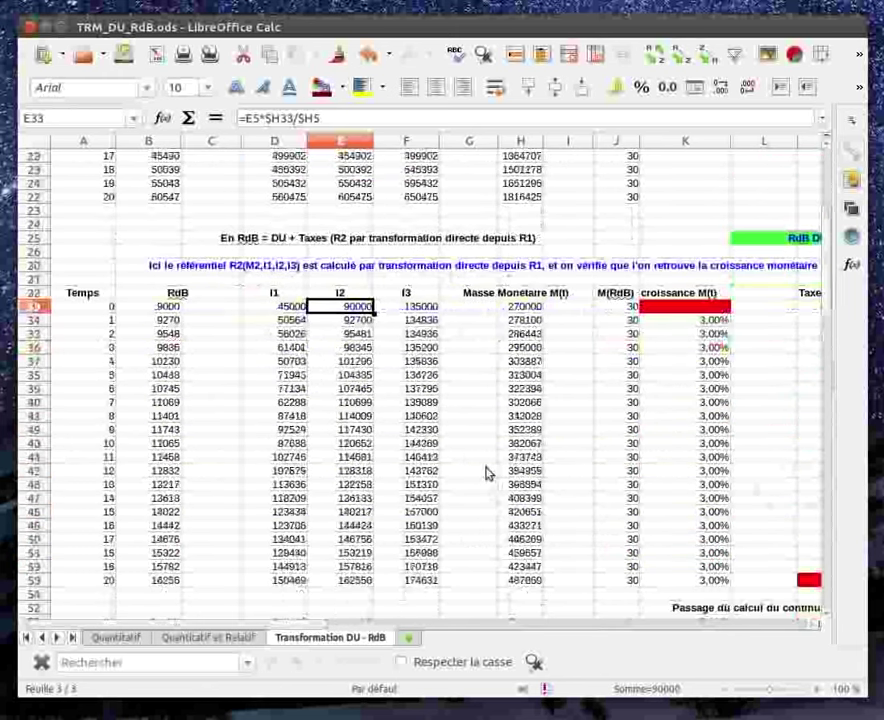
left_click(302, 309)
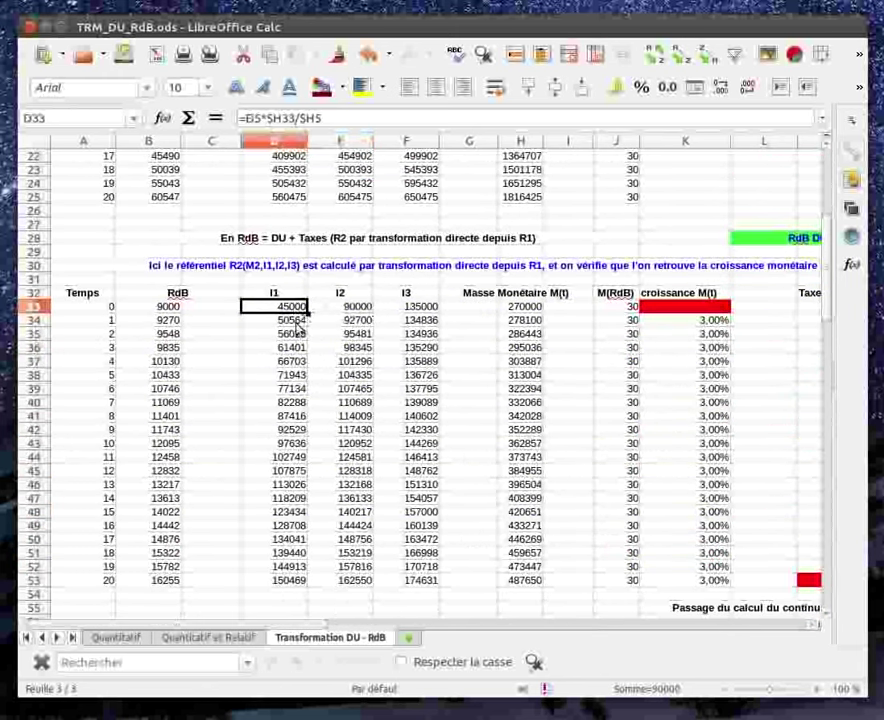
Step: Inspect the I1, I2 and I3 formulas at time 1 in row 34, comparing them with monetary mass cell H34
left_click(295, 322)
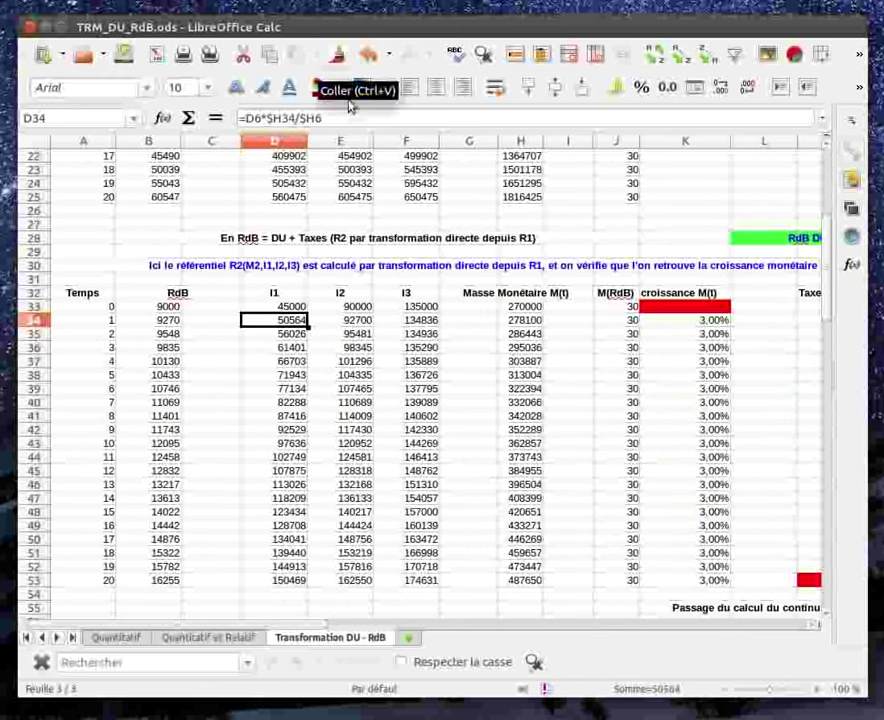
left_click(520, 320)
left_click(306, 308)
left_click(312, 320)
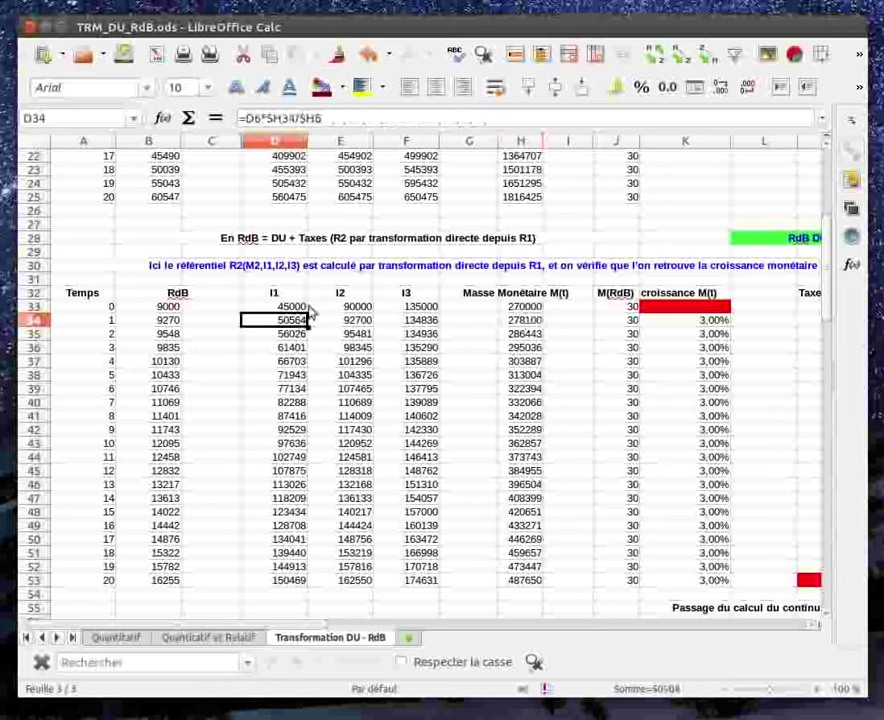
left_click(340, 321)
key("Right")
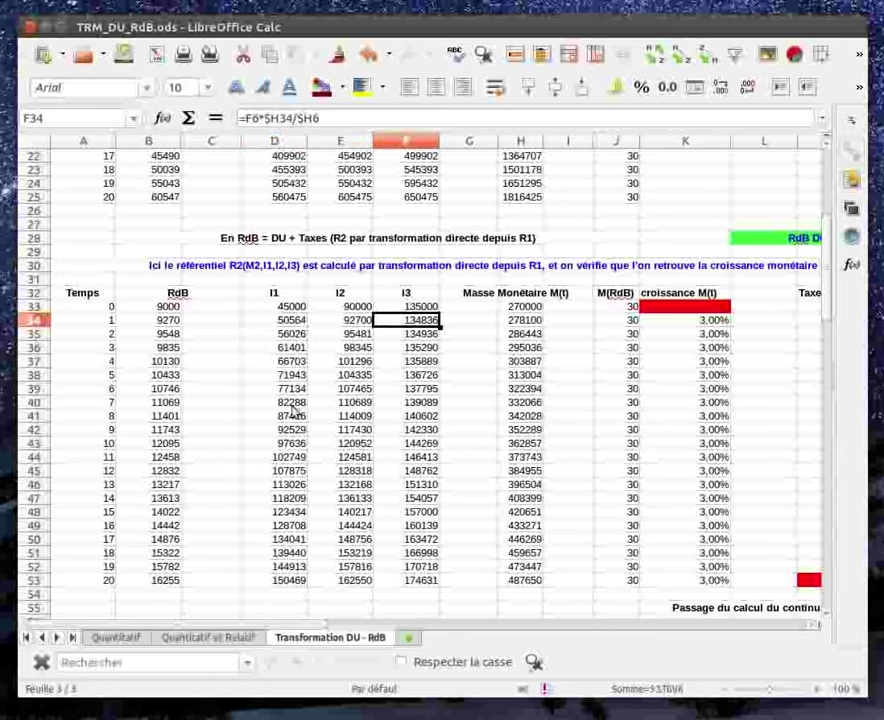
Step: Inspect the RdB formula in B33 and the Taxes I1 formula in M33 of the transformed table
left_click(172, 307)
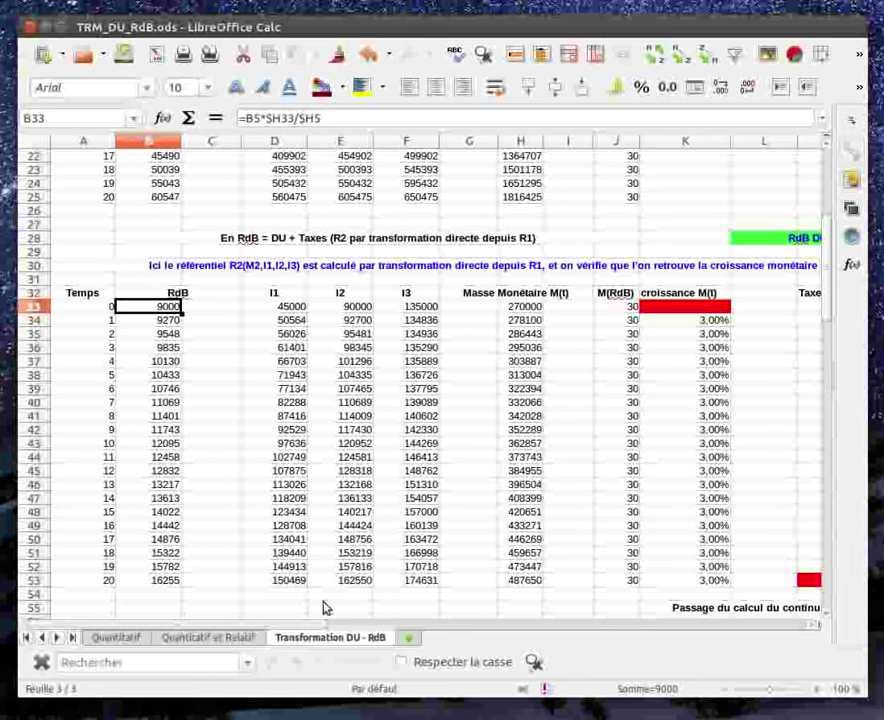
left_click_drag(302, 630, 414, 636)
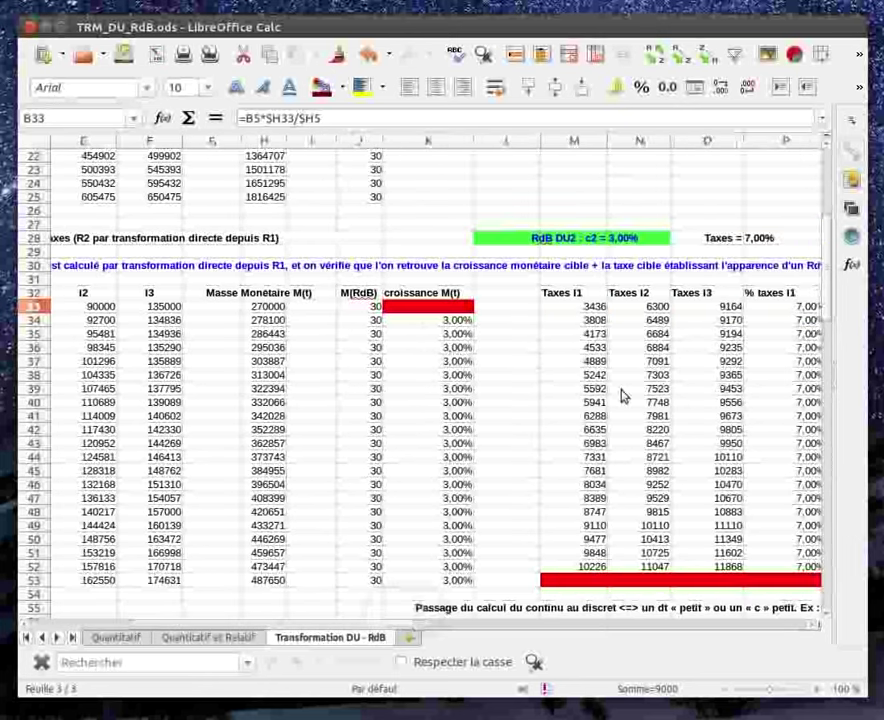
left_click(592, 308)
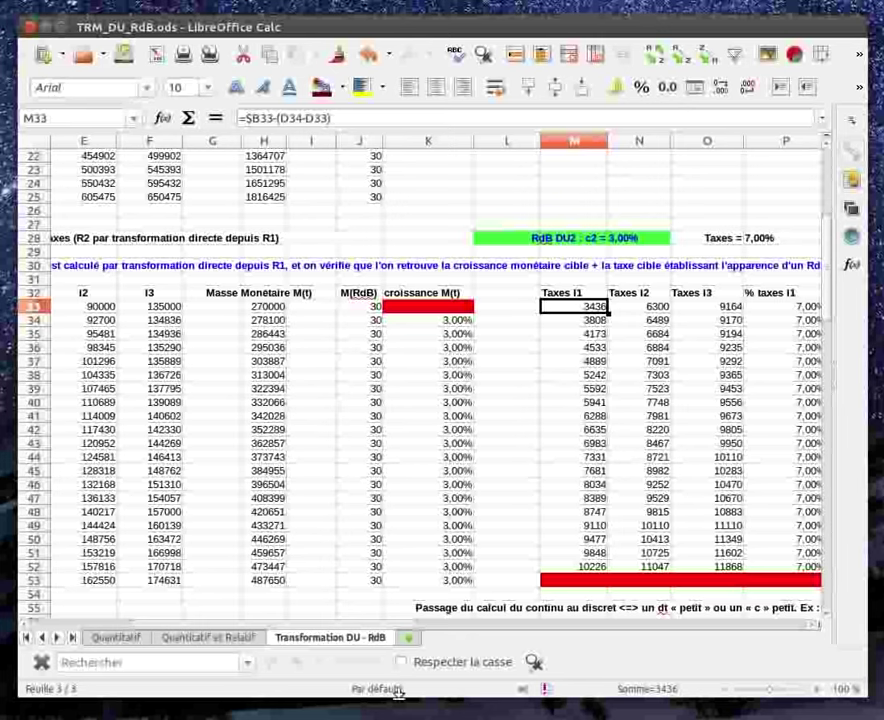
Step: Inspect the I1 and RdB cells at time 20 in row 53 of the table transformed from R1
left_click_drag(397, 630, 334, 622)
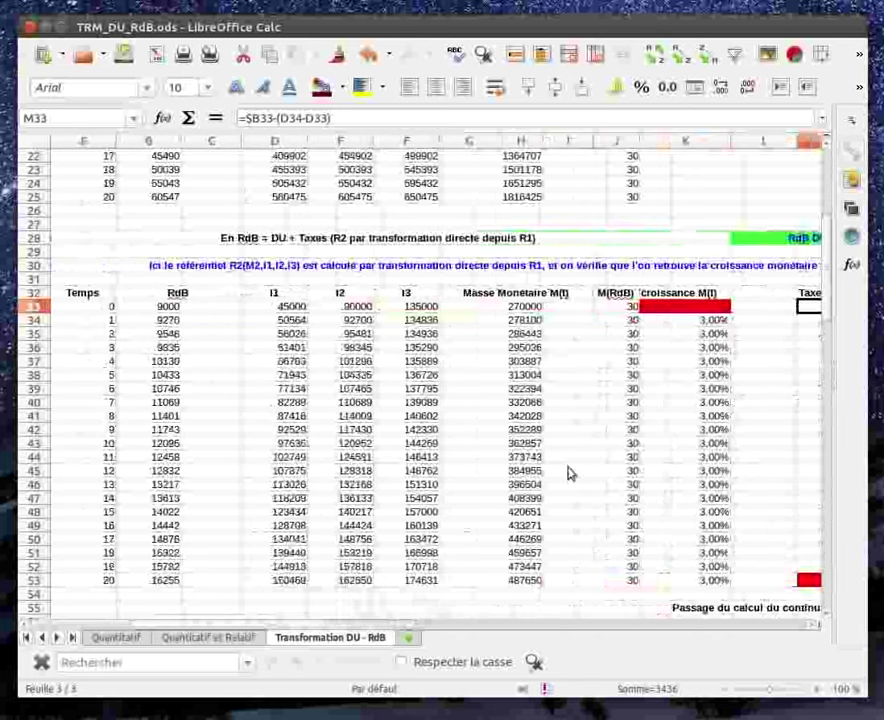
scroll(587, 461, "down", 3)
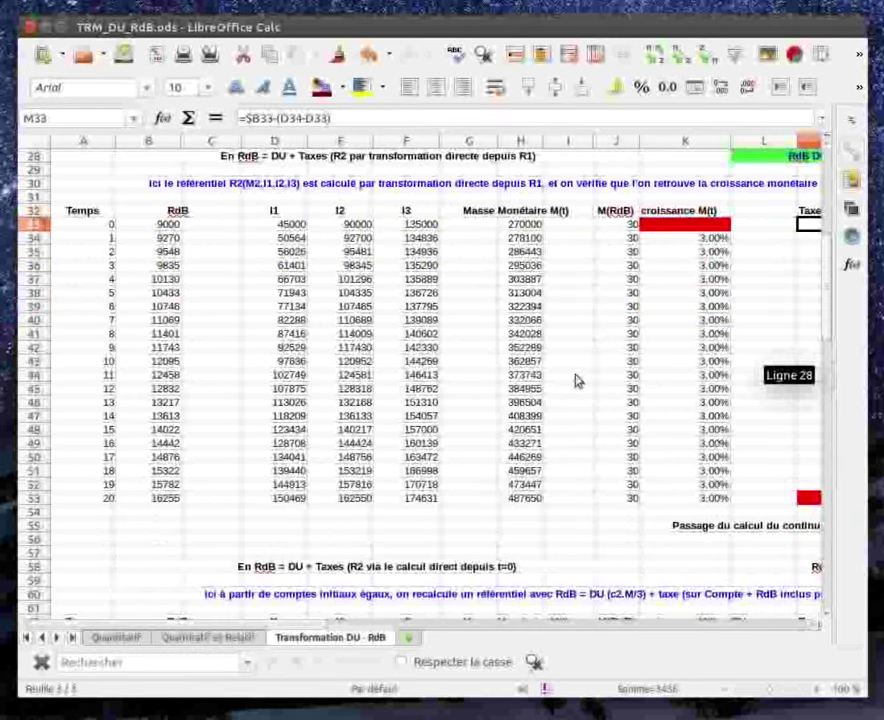
scroll(577, 380, "down", 1)
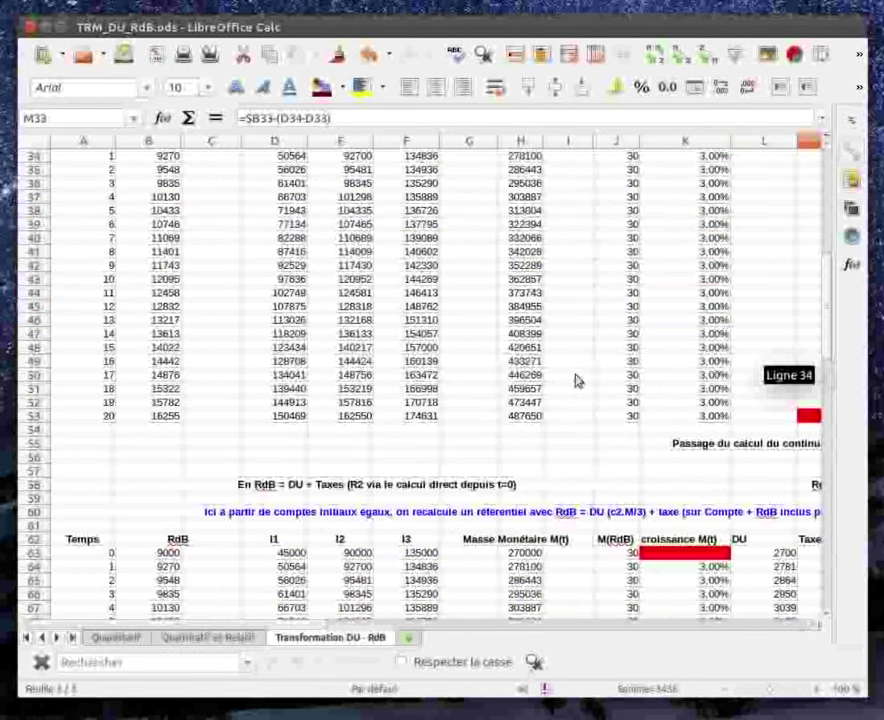
scroll(577, 380, "up", 3)
scroll(405, 368, "down", 2)
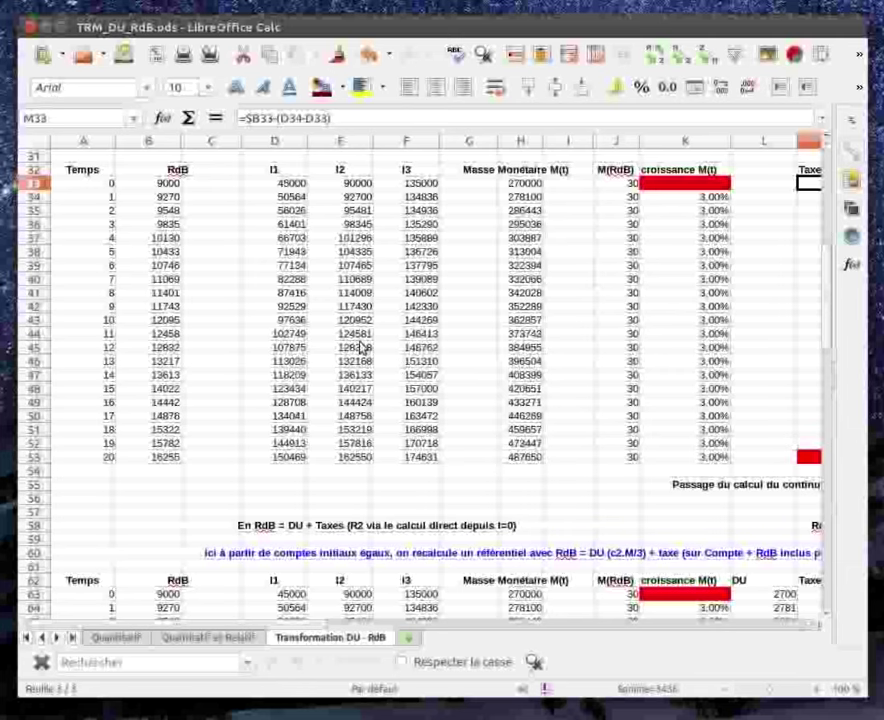
left_click(284, 460)
left_click(172, 458)
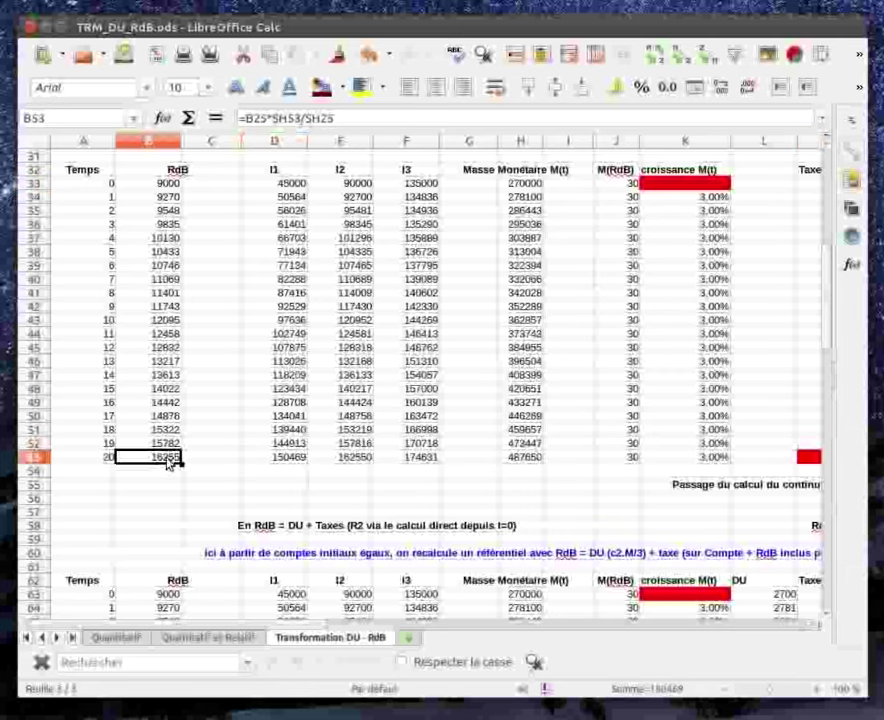
Step: Inspect the I1 and RdB cells at time 20 in row 83 of the direct-calculation table and compare them with the transformed table
scroll(390, 505, "down", 2)
left_click_drag(826, 480, 826, 525)
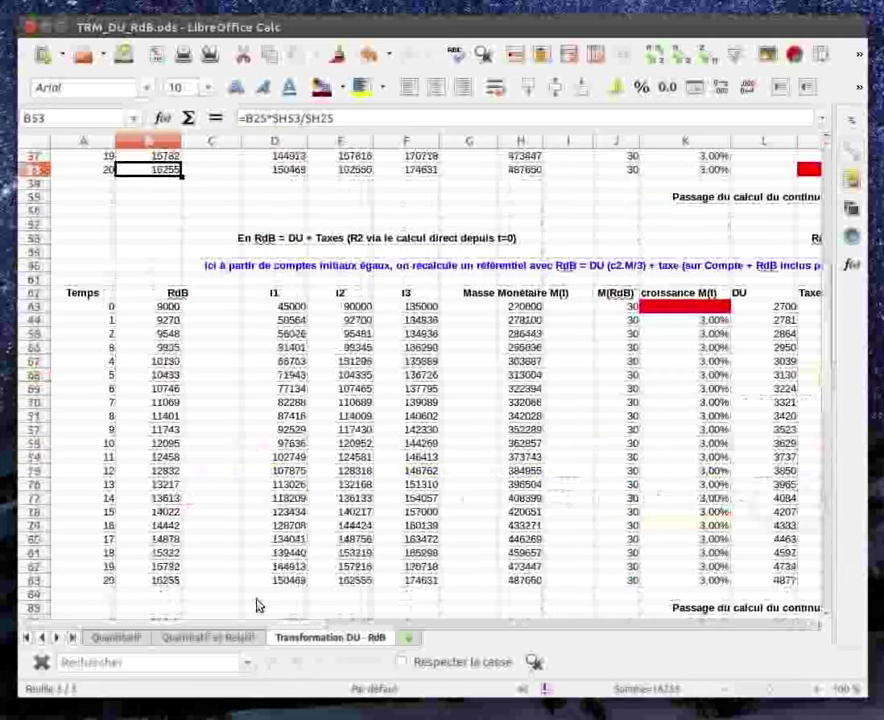
left_click(284, 582)
left_click(166, 582)
scroll(404, 470, "up", 1)
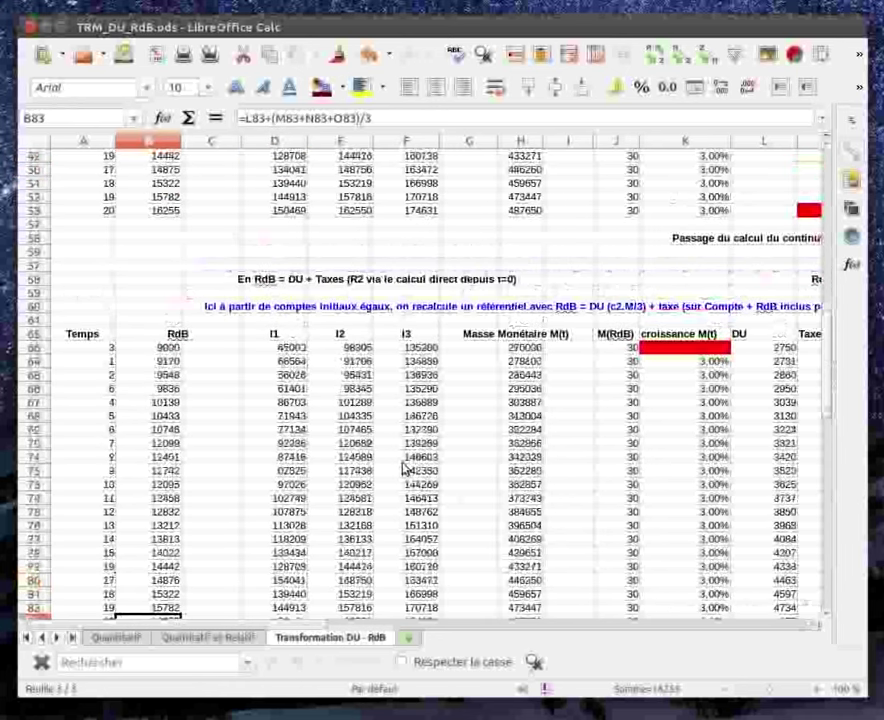
scroll(454, 546, "up", 3)
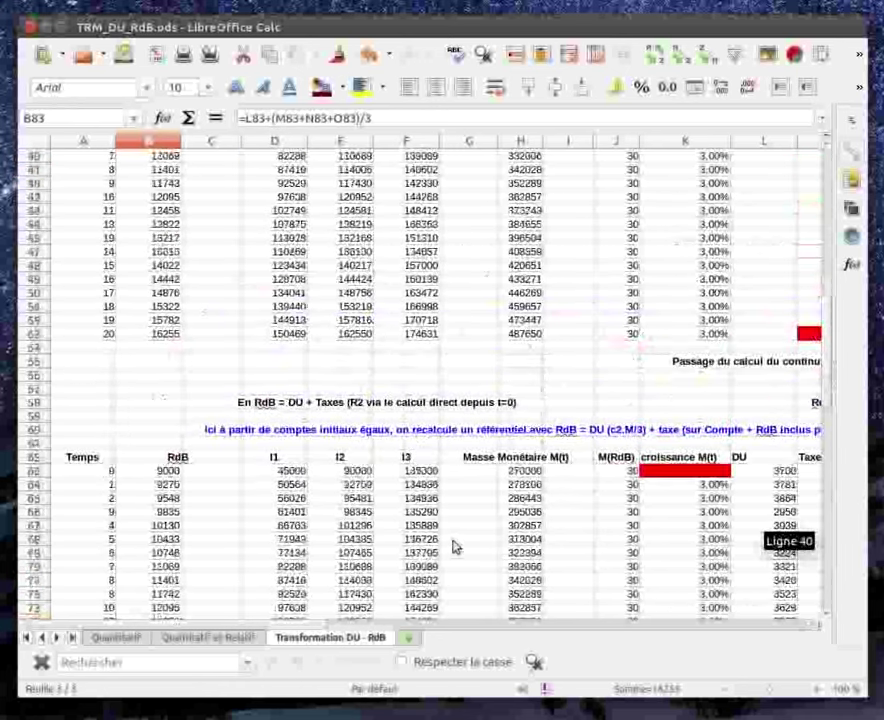
scroll(454, 546, "up", 2)
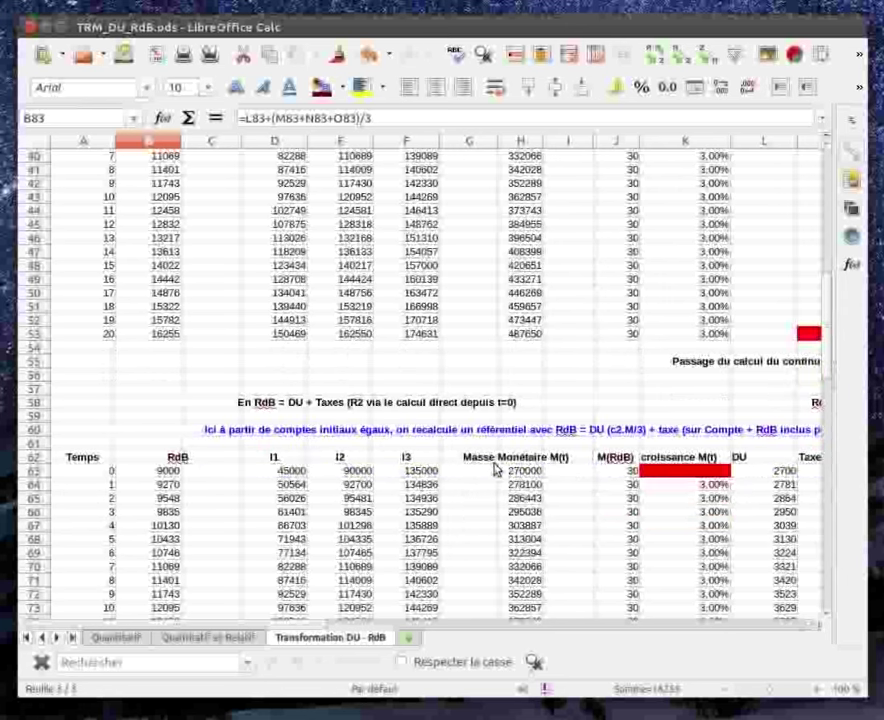
scroll(499, 453, "up", 1)
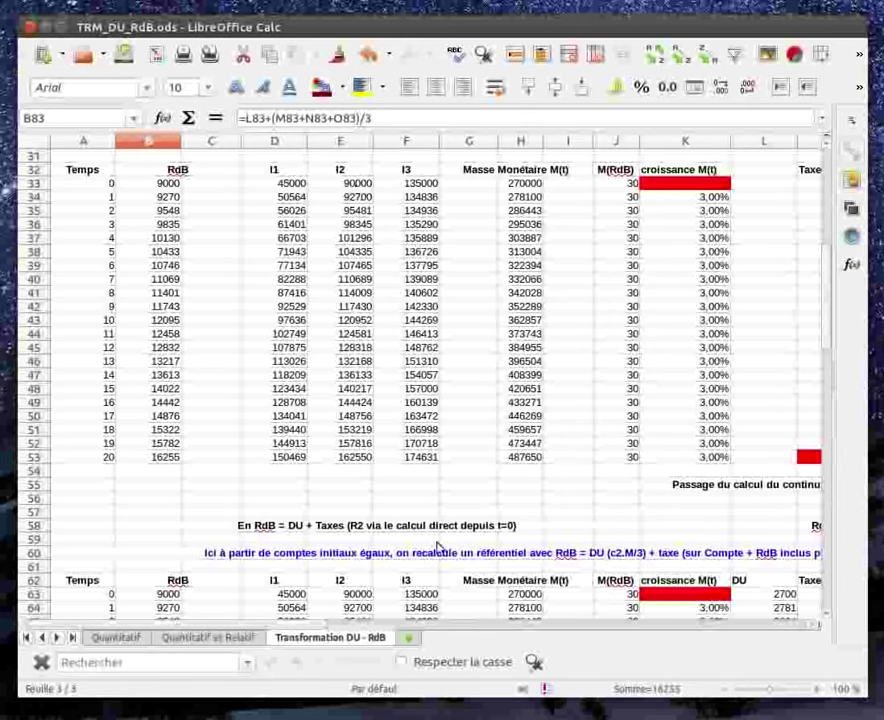
Step: Inspect the initial I1, I2 and I3 formulas in row 63 and the monetary mass formulas in H63 and H64
scroll(300, 380, "down", 2)
left_click(300, 512)
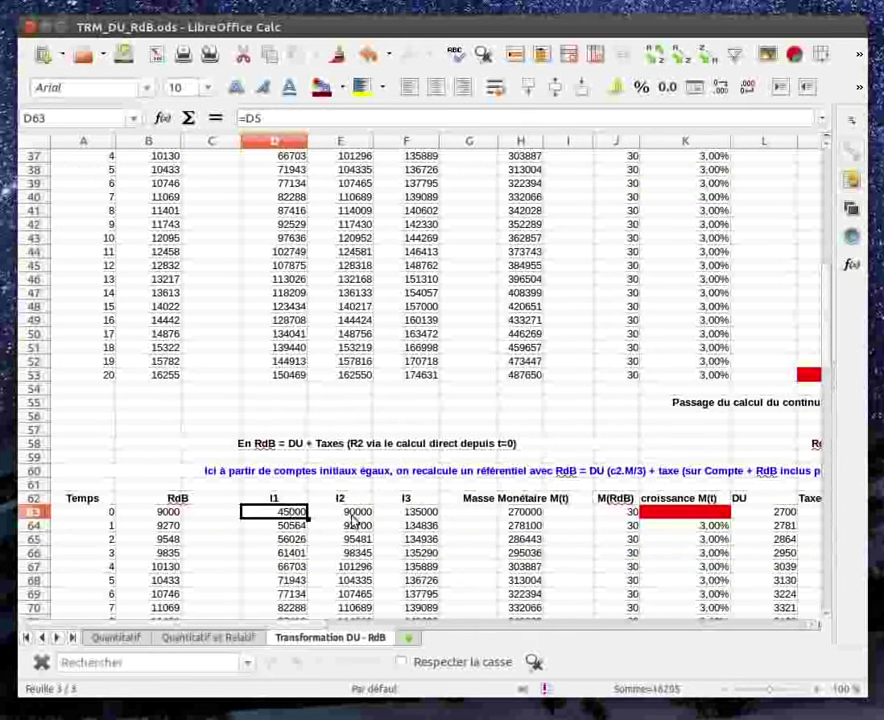
left_click(345, 512)
left_click(405, 512)
left_click(530, 512)
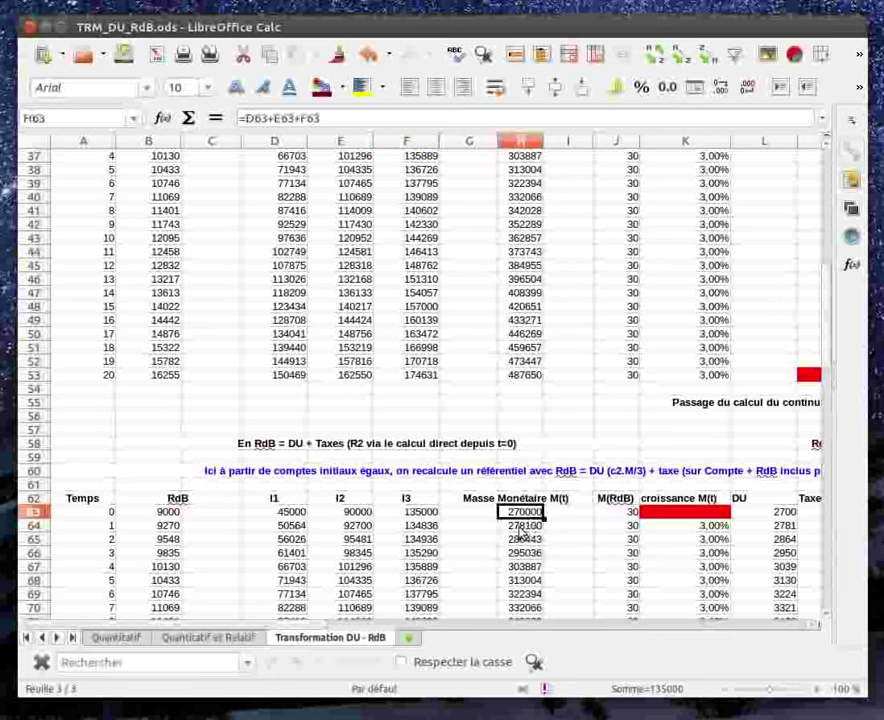
left_click(535, 525)
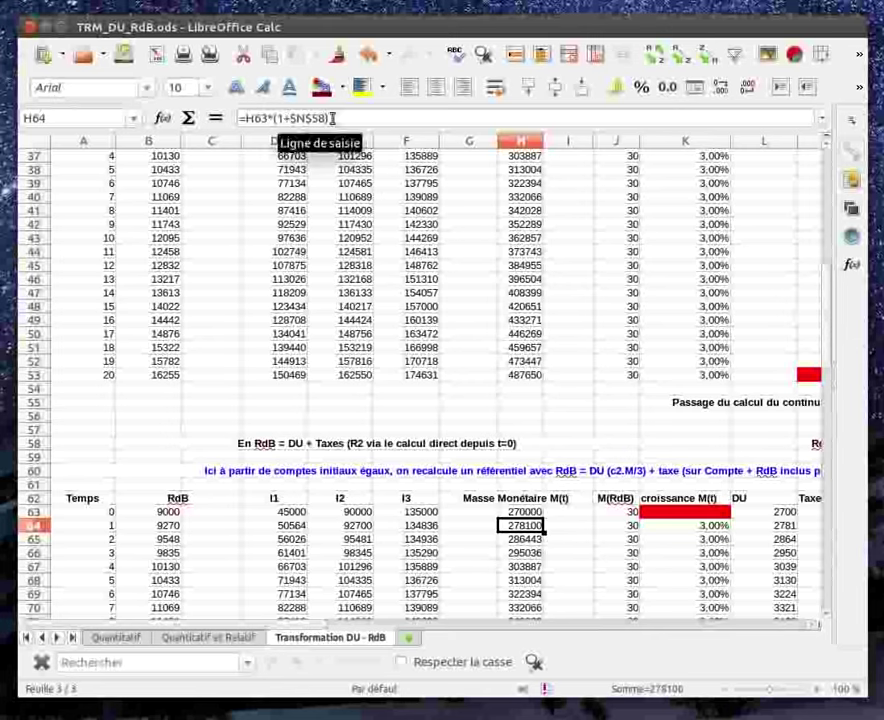
Step: Inspect the I1 formula in D64 and the RdB formula in B64 of the direct-calculation table
left_click(288, 513)
left_click(290, 522)
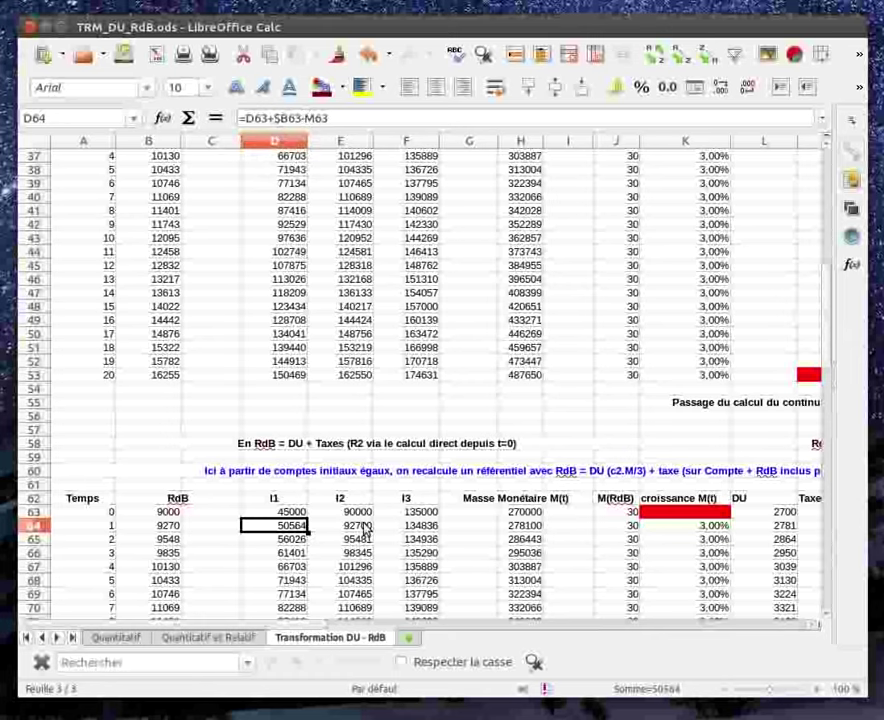
left_click(155, 526)
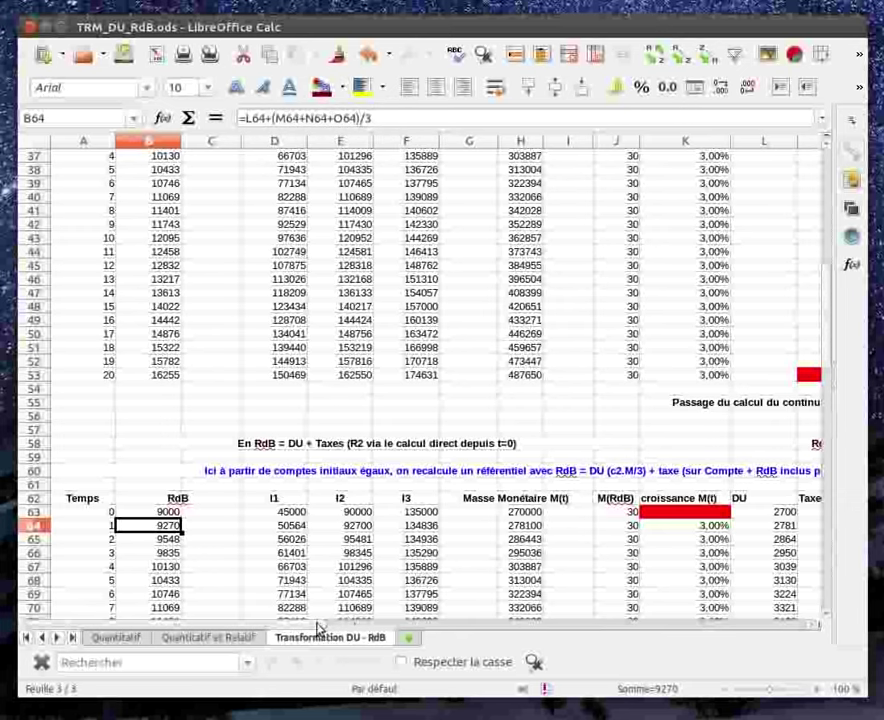
Step: Inspect the Taxes I1, Taxes I2 and Taxes I3 formulas in rows 63 and 64 of the direct-calculation table
left_click_drag(316, 627, 494, 628)
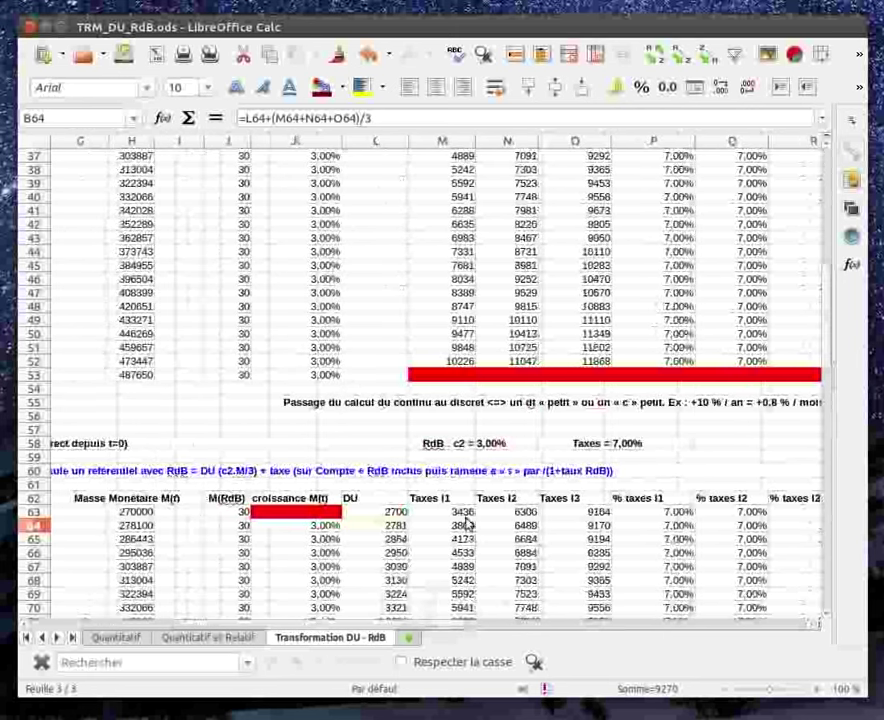
left_click(462, 512)
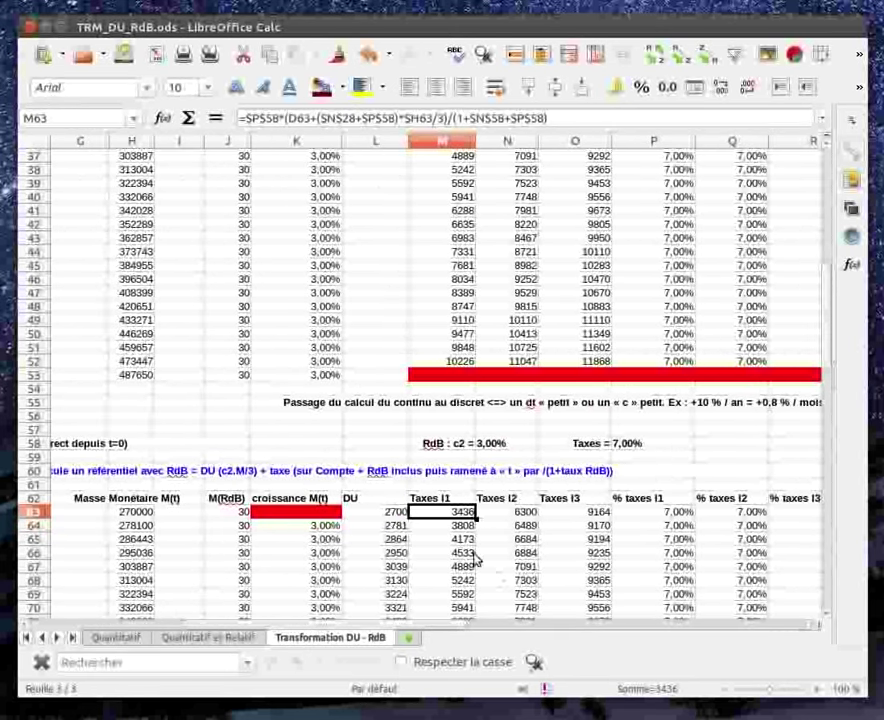
key("Down")
key("Right")
key("Up")
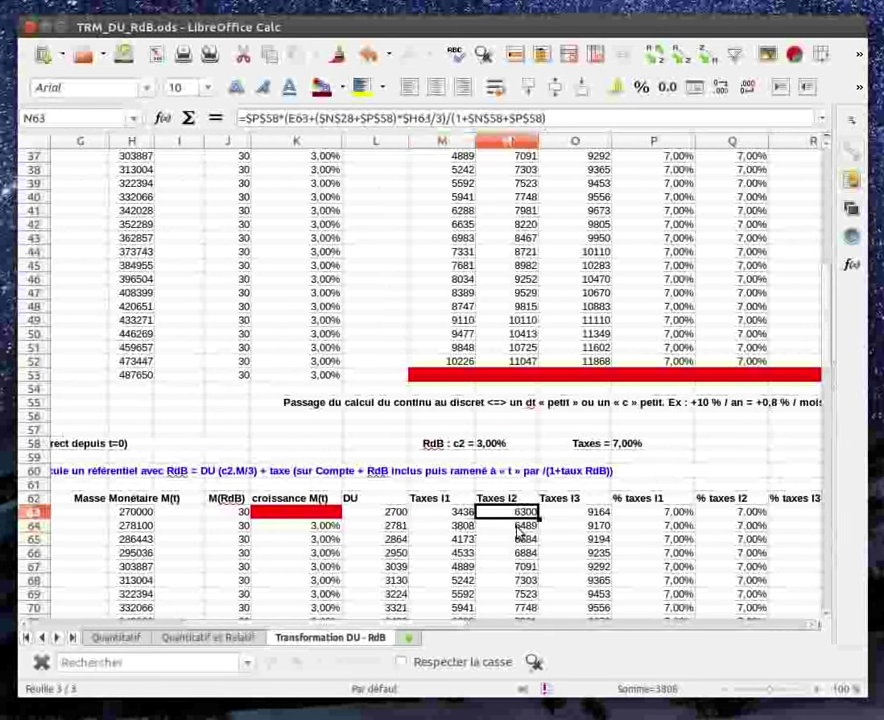
key("Down")
key("Right")
key("Up")
key("Down")
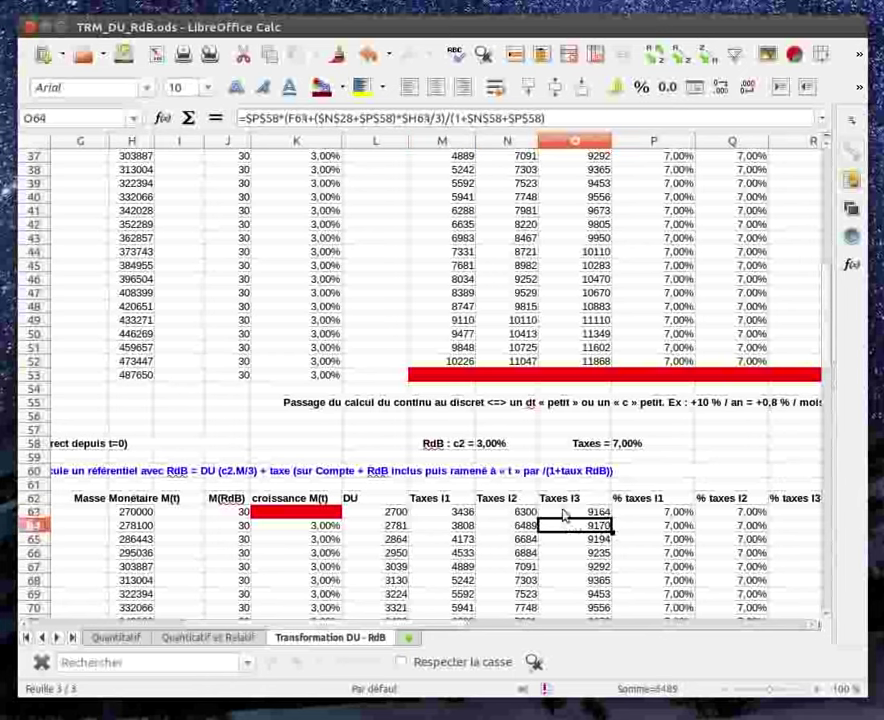
key("Up")
Step: Inspect the DU formula in L63 and the RdB formula in B63 that combines DU with the averaged taxes
left_click_drag(313, 625, 172, 622)
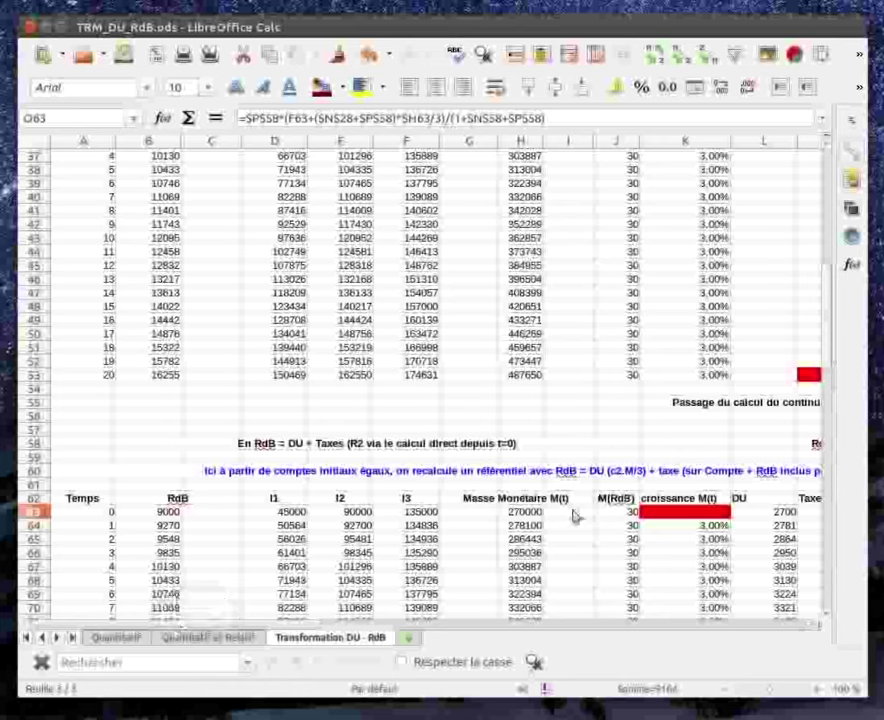
left_click(760, 512)
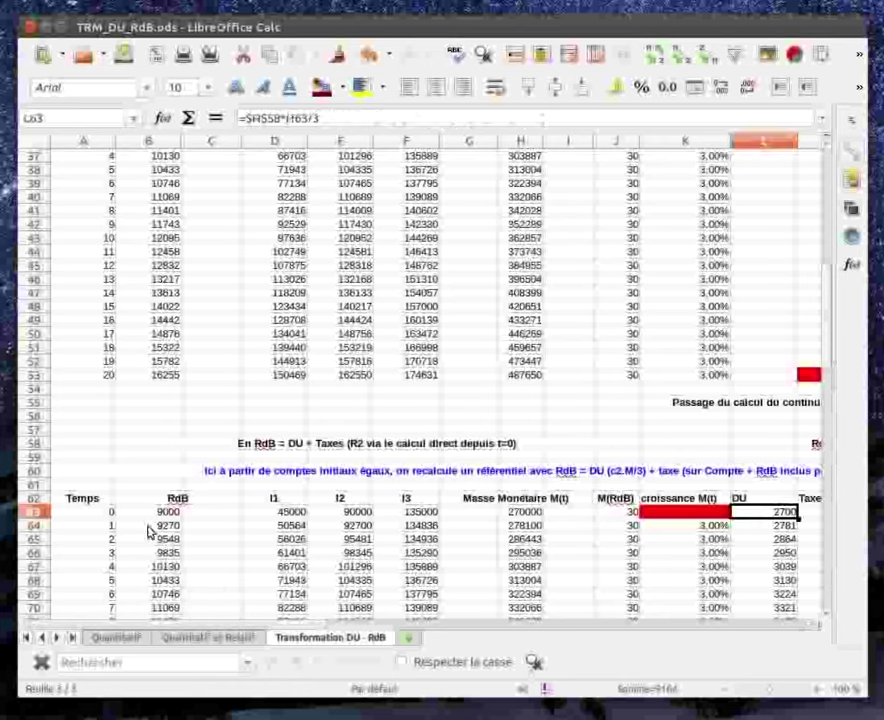
left_click(160, 511)
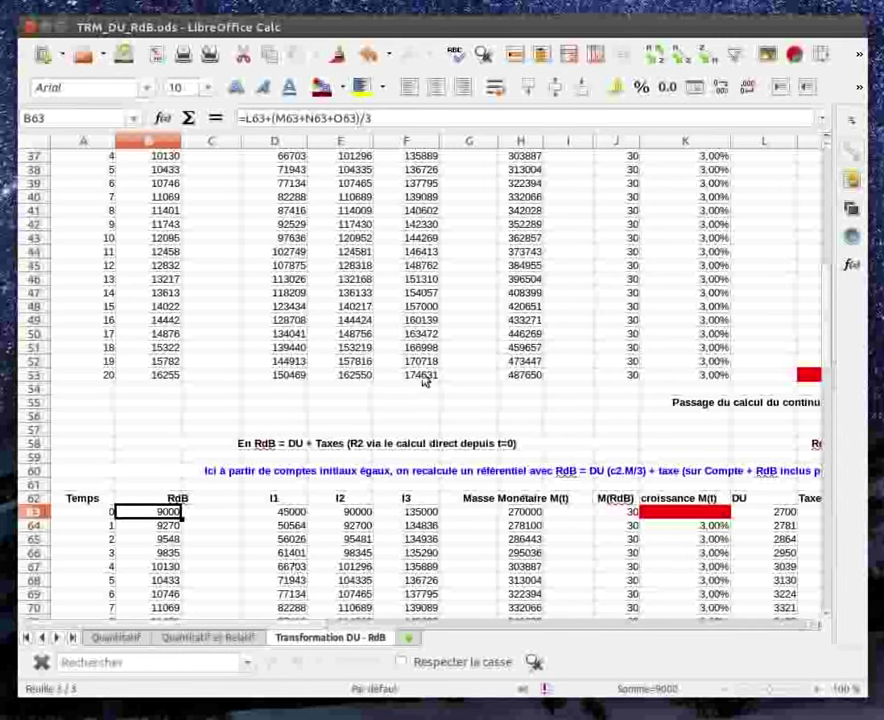
Step: Review the quantitative DU table in rows 4 to 25 against the start of the RdB table below it
scroll(294, 263, "up", 6)
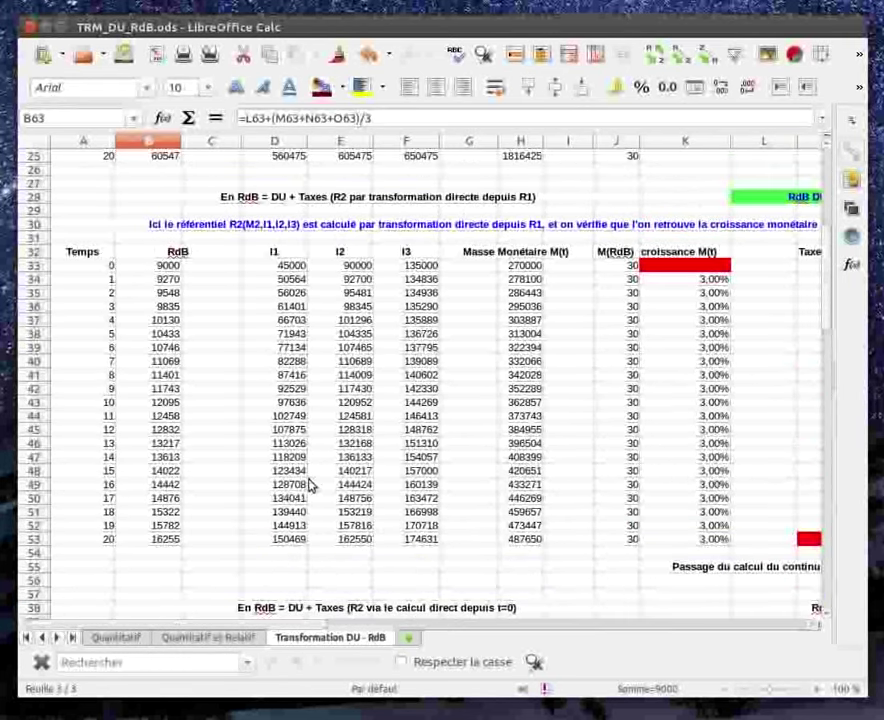
scroll(310, 483, "up", 9)
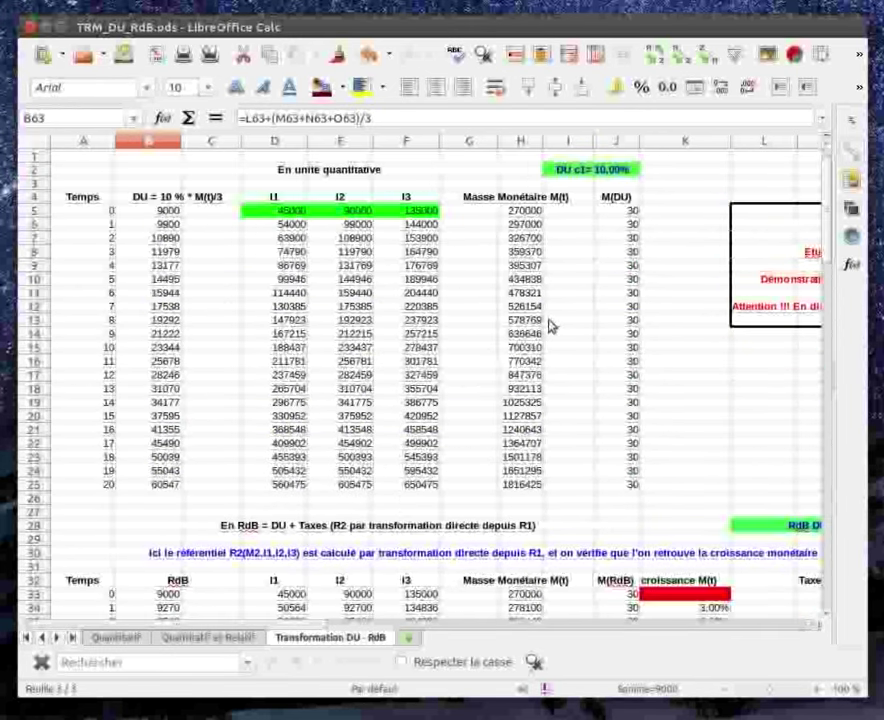
scroll(390, 237, "down", 1)
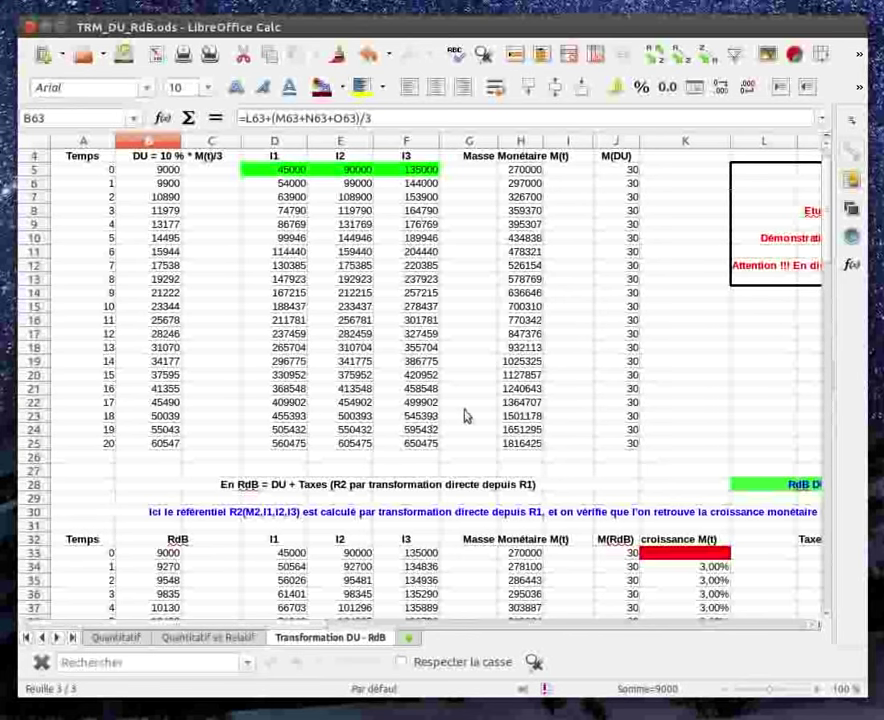
scroll(465, 415, "down", 1)
scroll(465, 415, "up", 2)
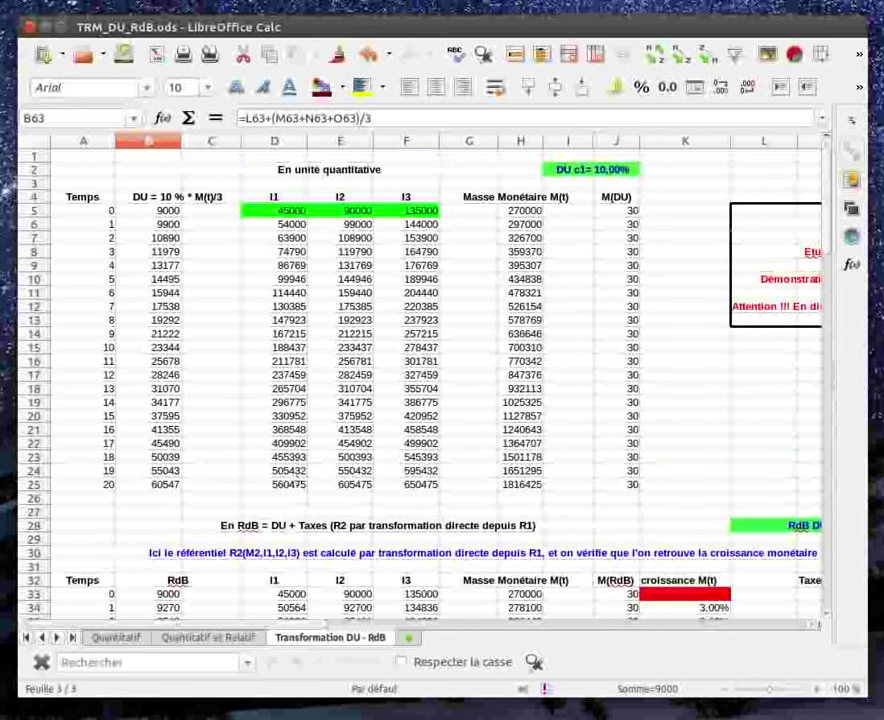
Step: Switch to CuteCoin and display the meta_brouzouf account balance in the Units reference
key("alt+Tab")
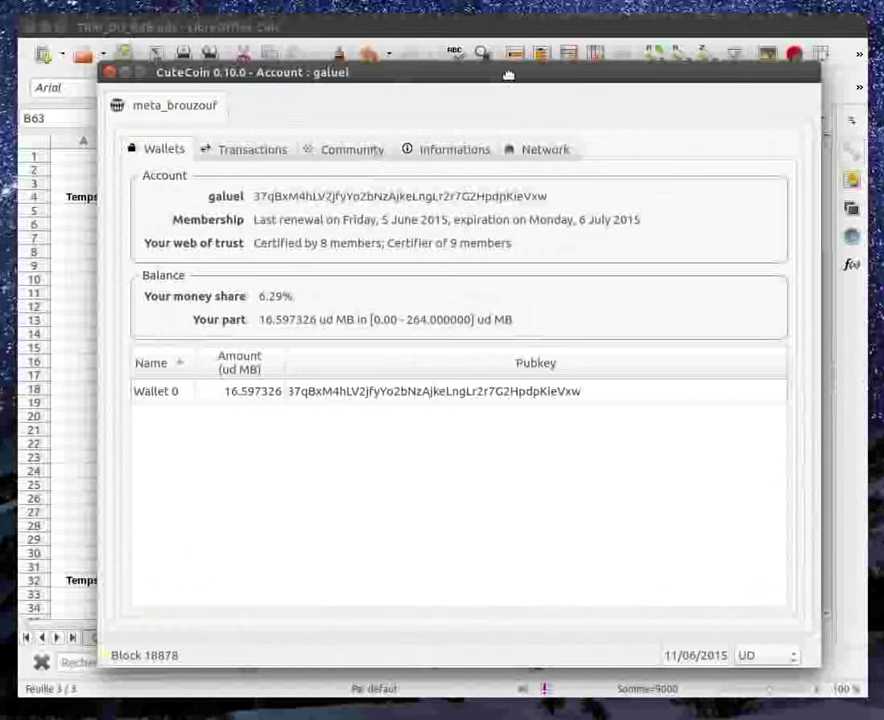
left_click_drag(508, 75, 509, 68)
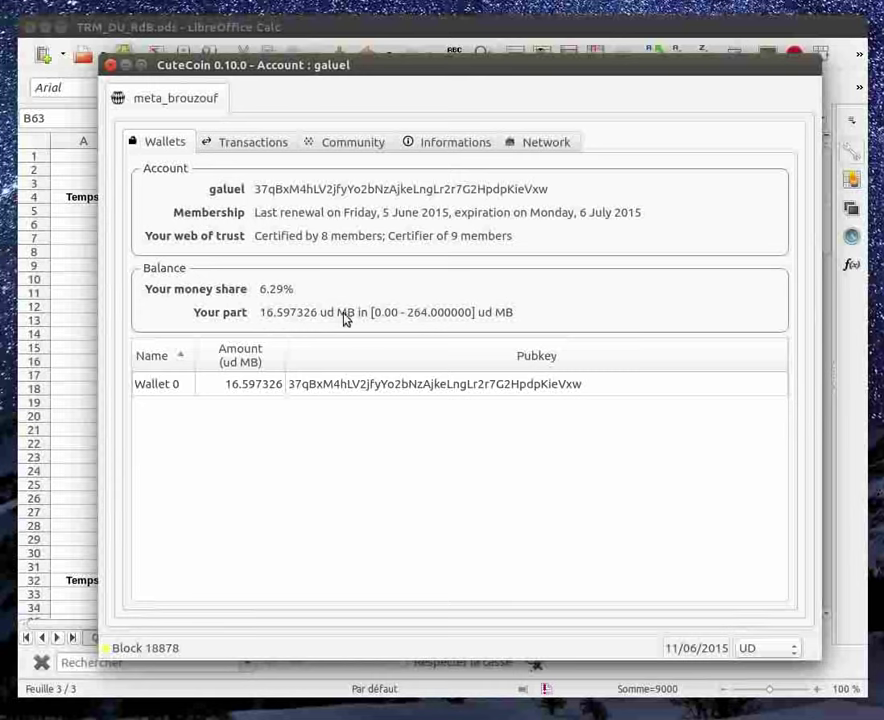
left_click(790, 651)
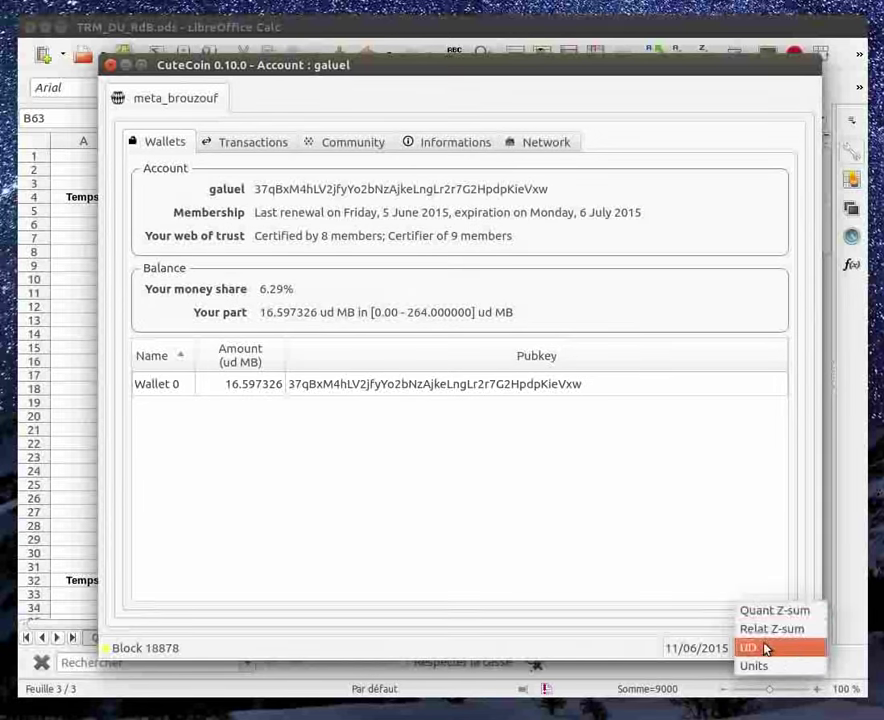
left_click(762, 667)
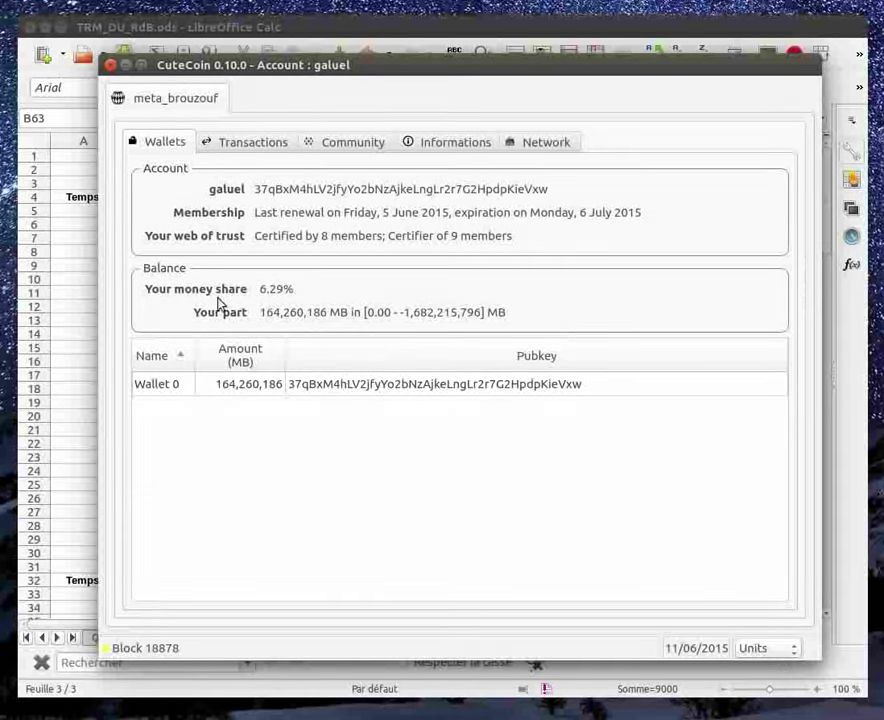
Step: Compare the wallet balance across references by displaying it in UD and returning it to Units
left_click(785, 649)
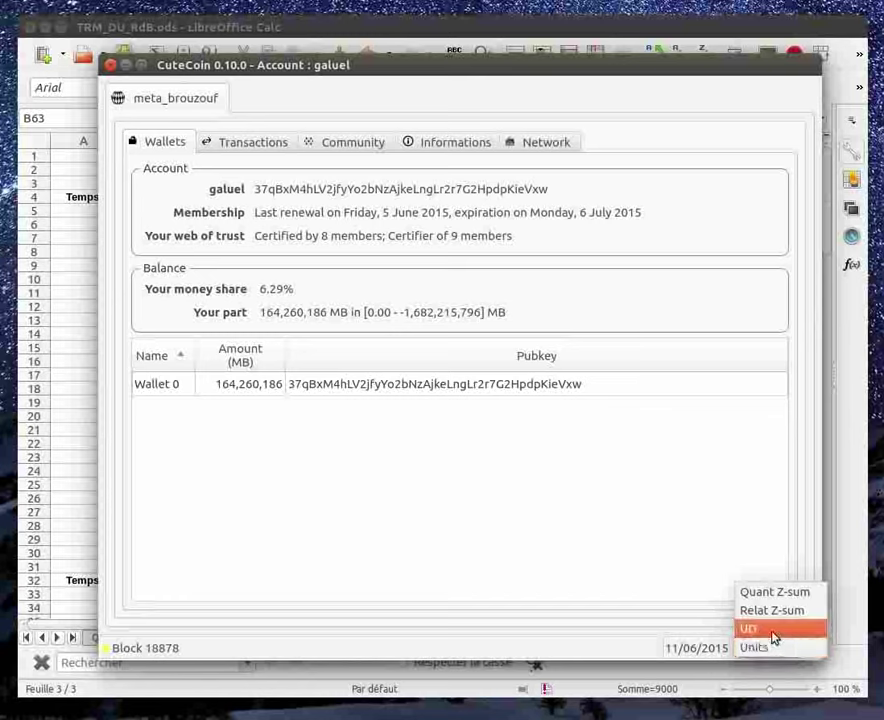
left_click(773, 637)
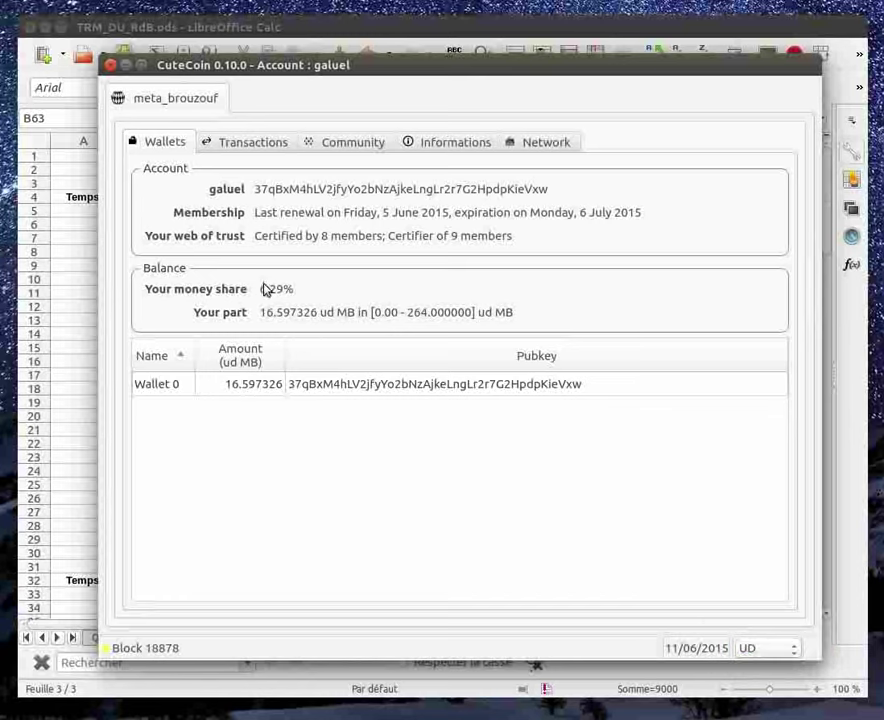
left_click(783, 652)
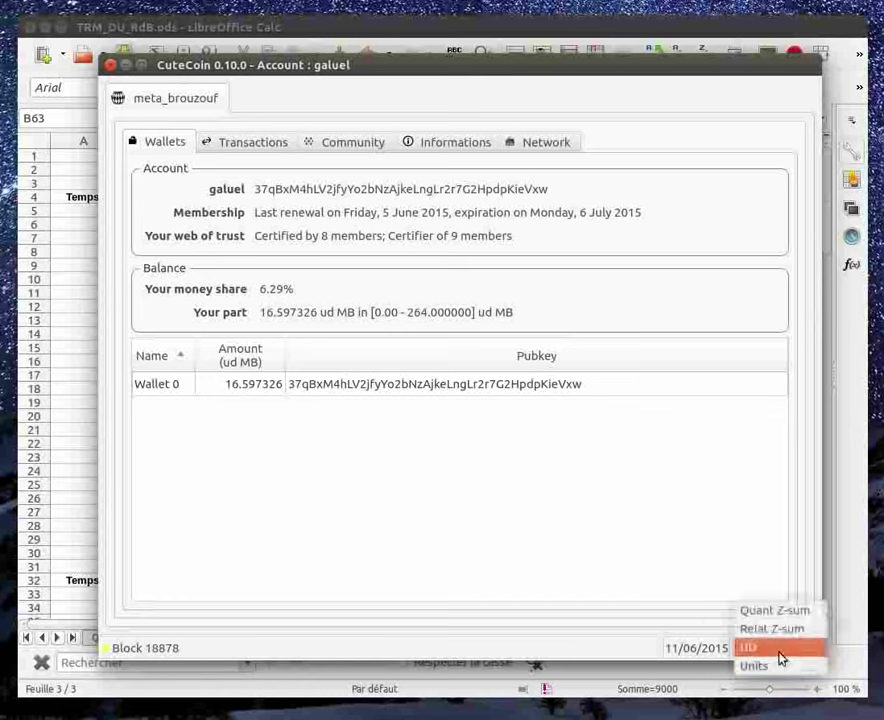
left_click(781, 666)
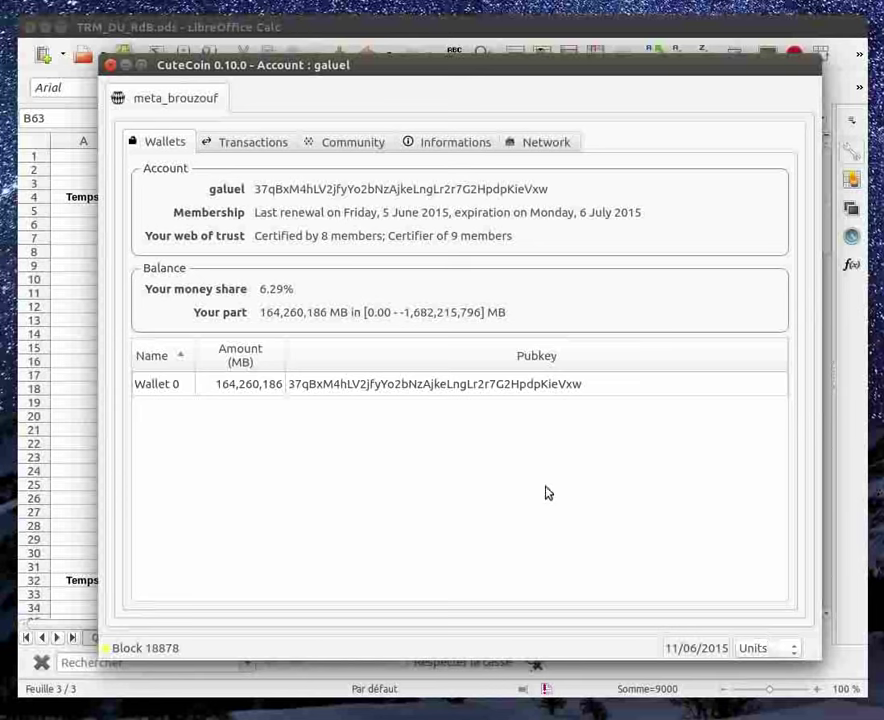
Step: Display the wallet balance in the Quant Z-sum reference and return it to UD
left_click(796, 652)
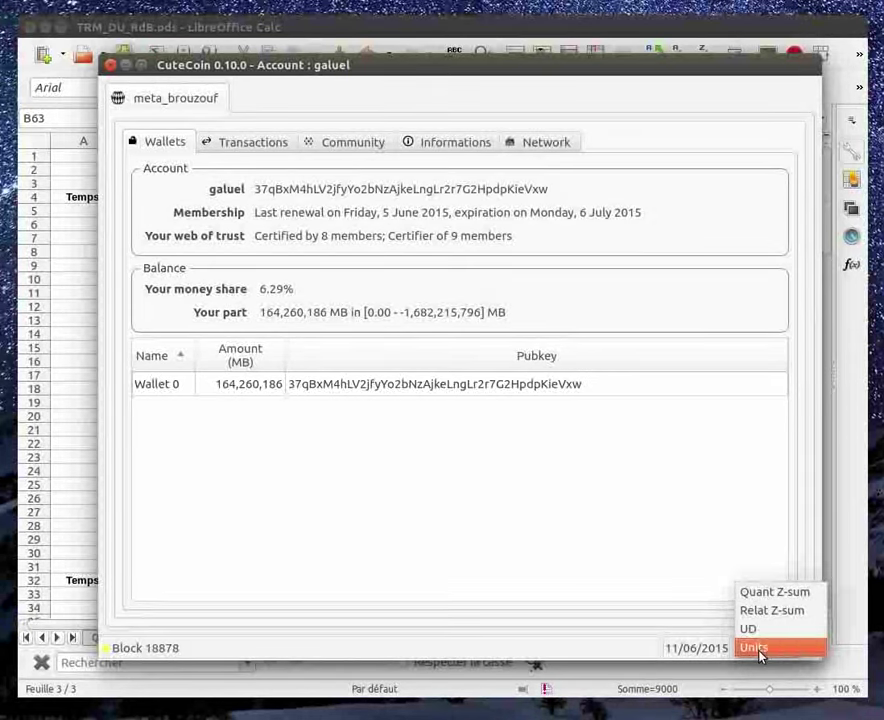
left_click(766, 600)
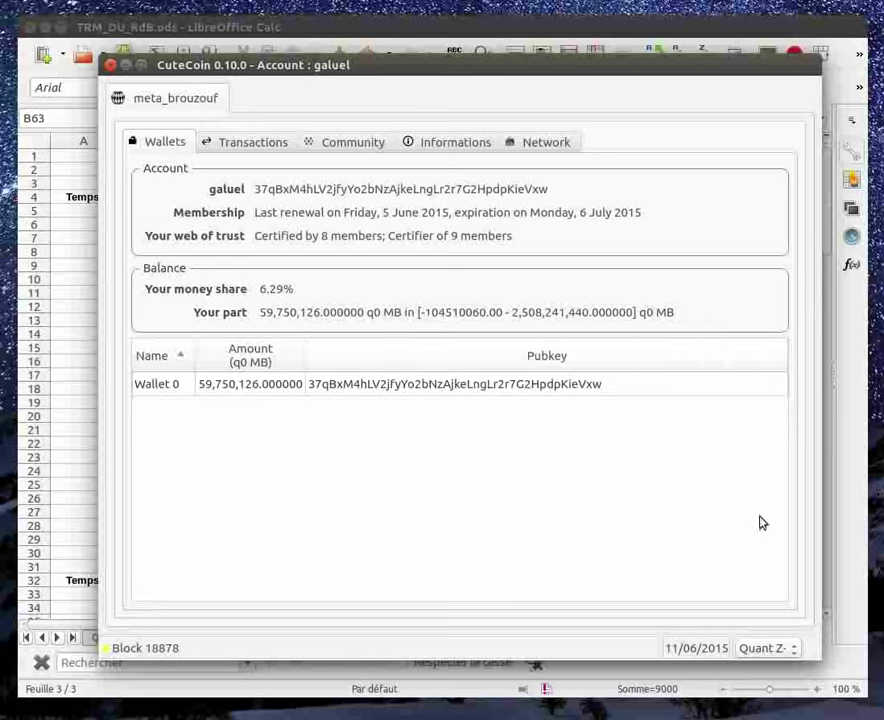
left_click(790, 657)
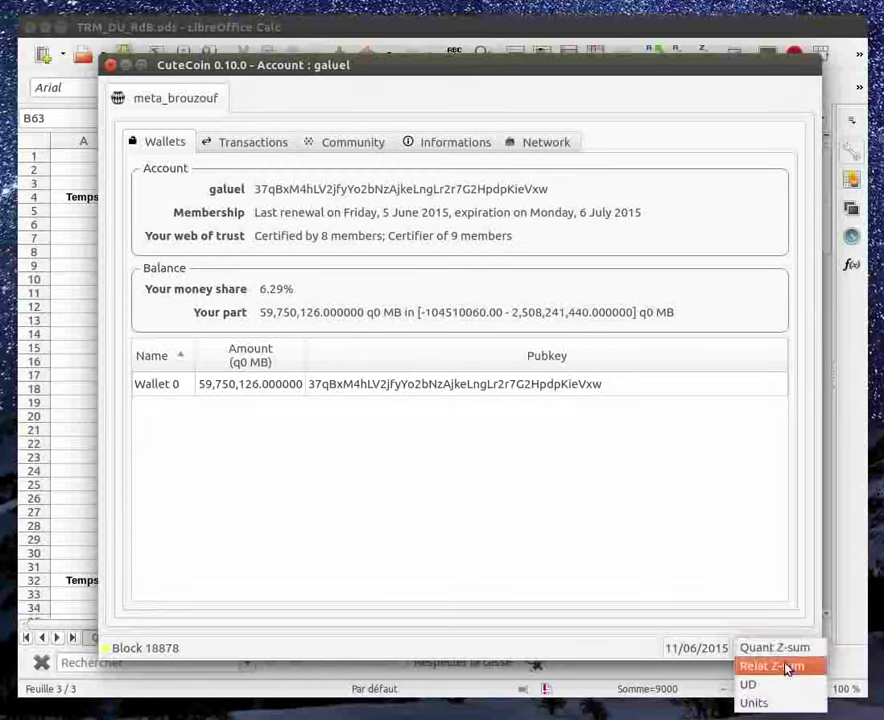
left_click(778, 686)
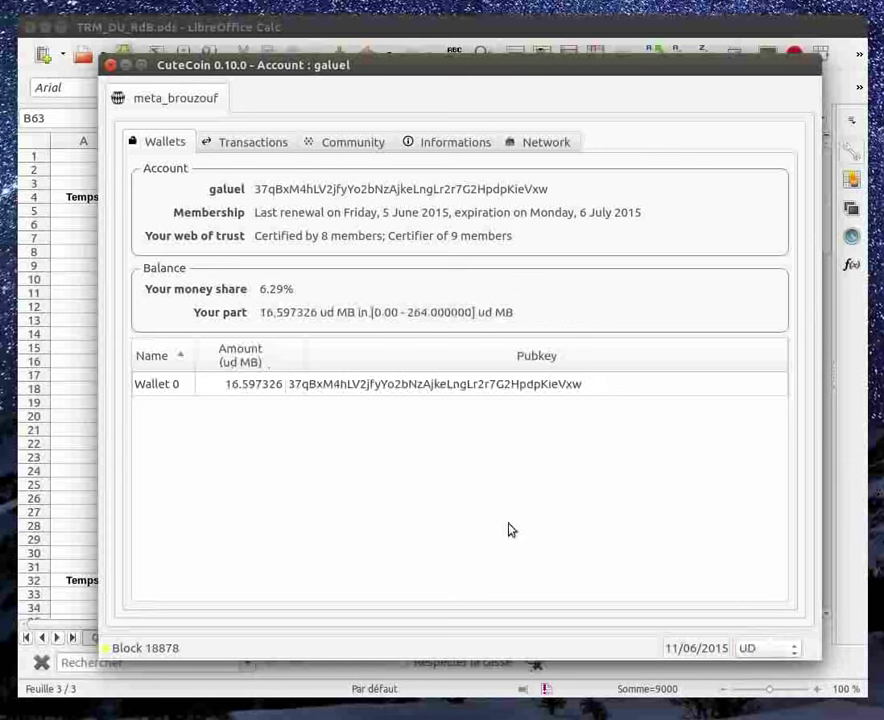
left_click(778, 650)
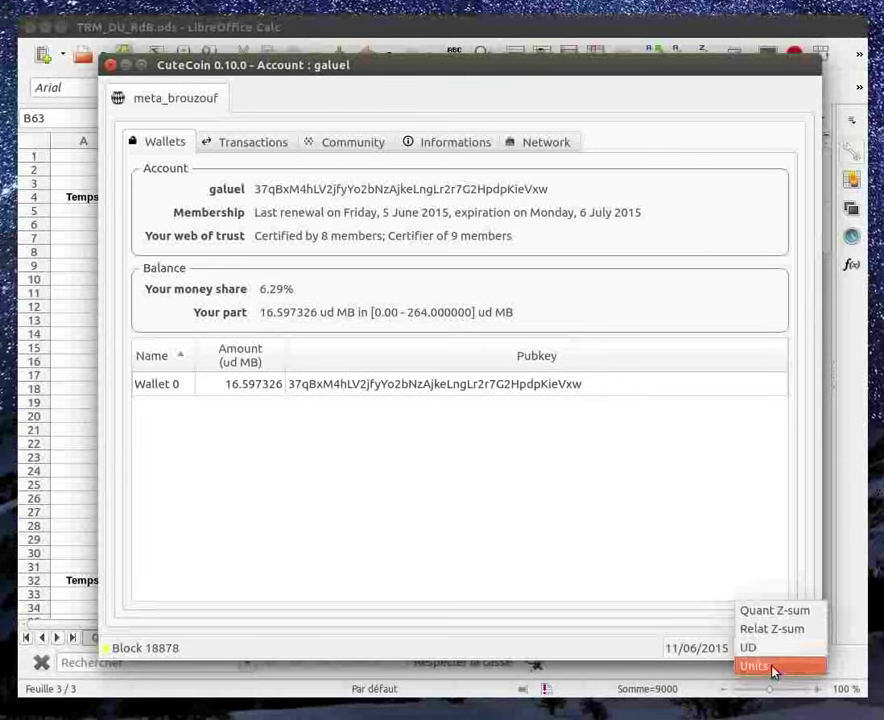
left_click(603, 487)
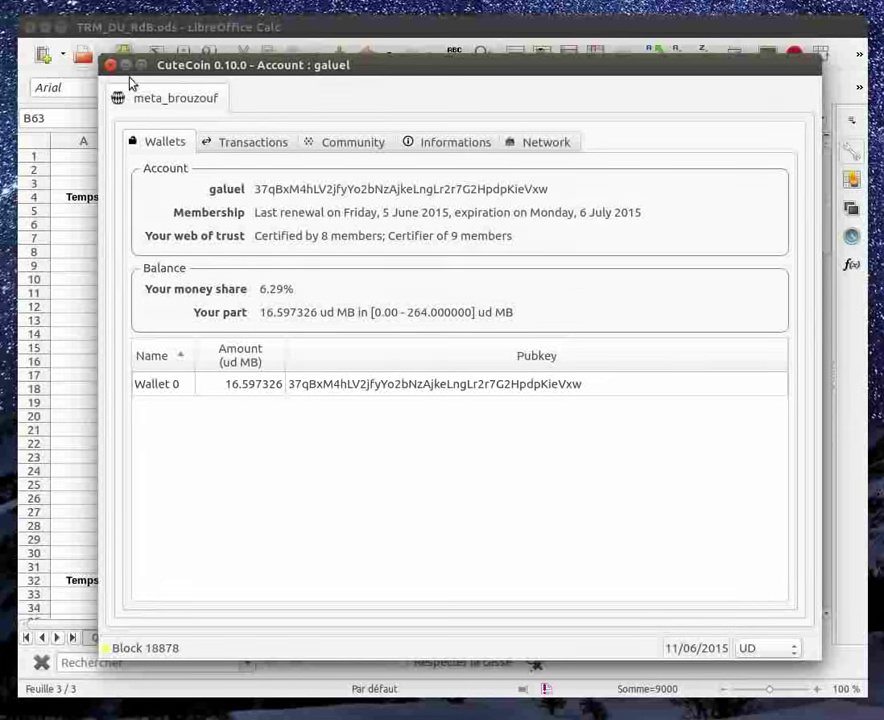
Step: Alternate the balance display once more from UD to Units and back to UD
left_click_drag(585, 72, 584, 72)
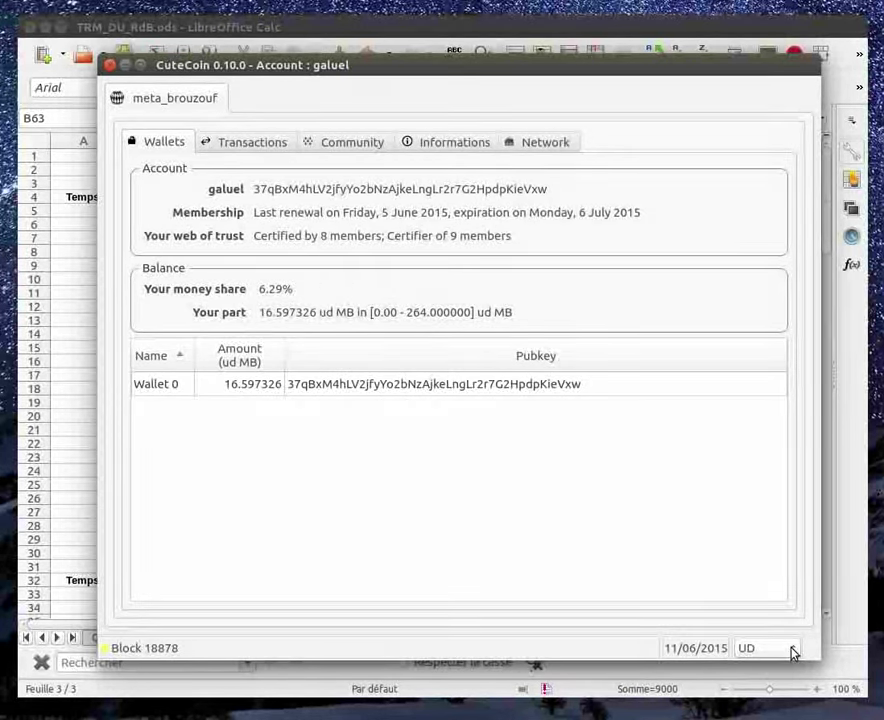
left_click(793, 650)
left_click(773, 669)
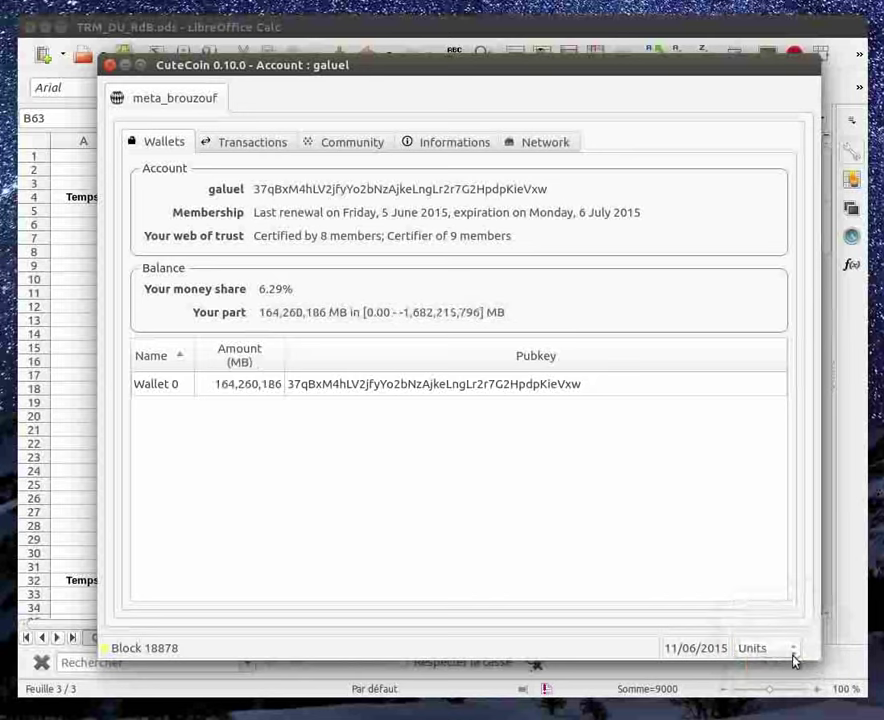
left_click(793, 655)
left_click(758, 630)
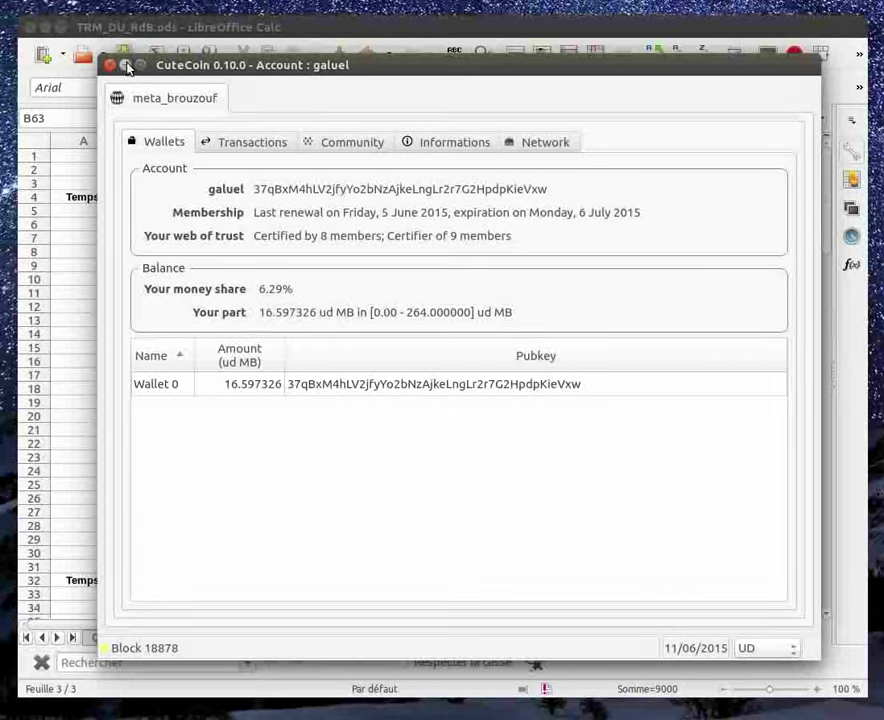
Step: View the community's network nodes, return to the wallets overview and minimize the CuteCoin window
left_click(537, 146)
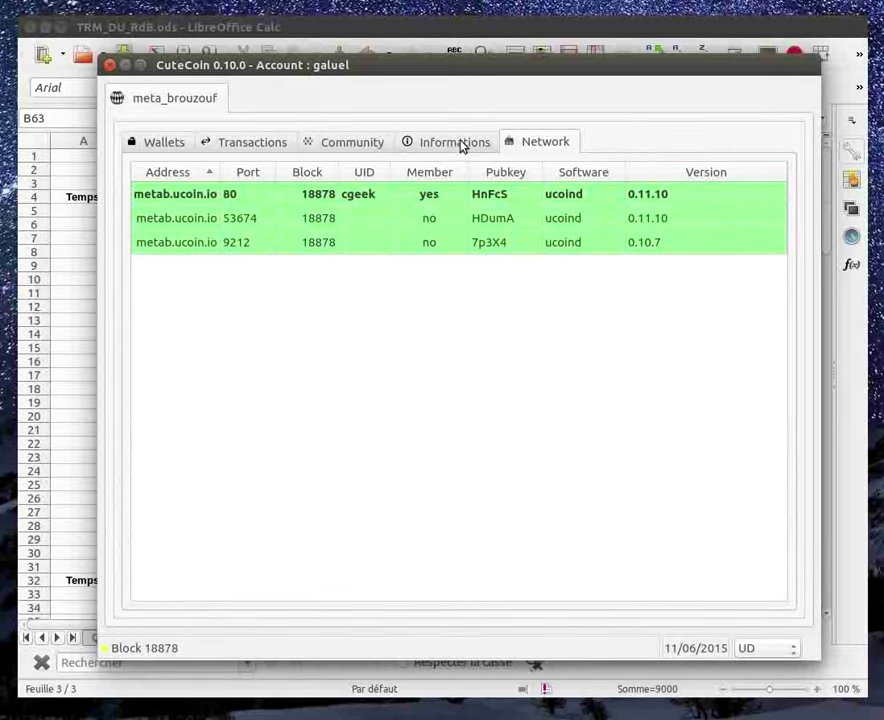
left_click(162, 146)
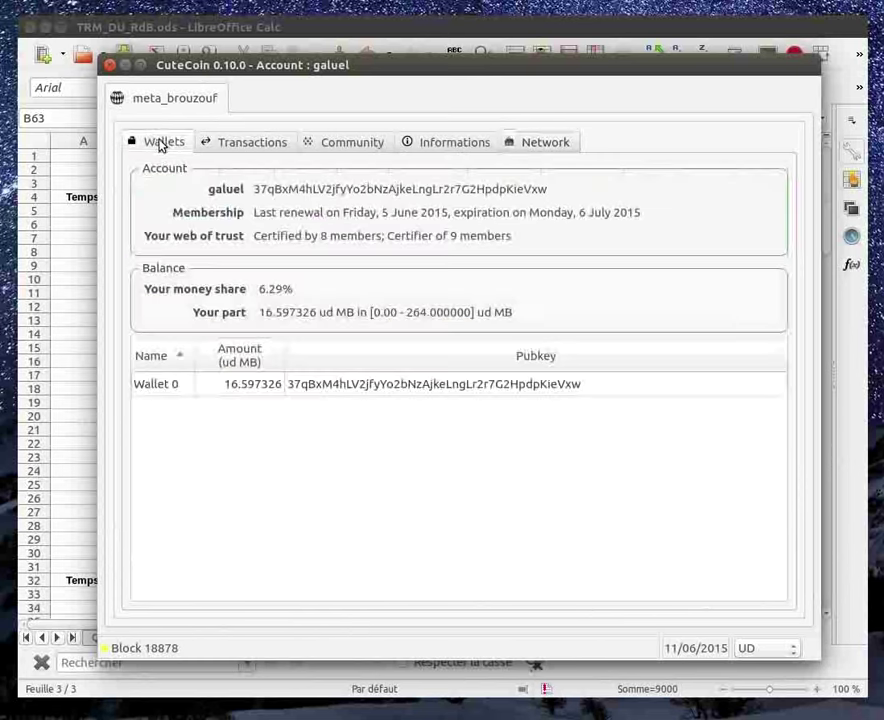
left_click(126, 66)
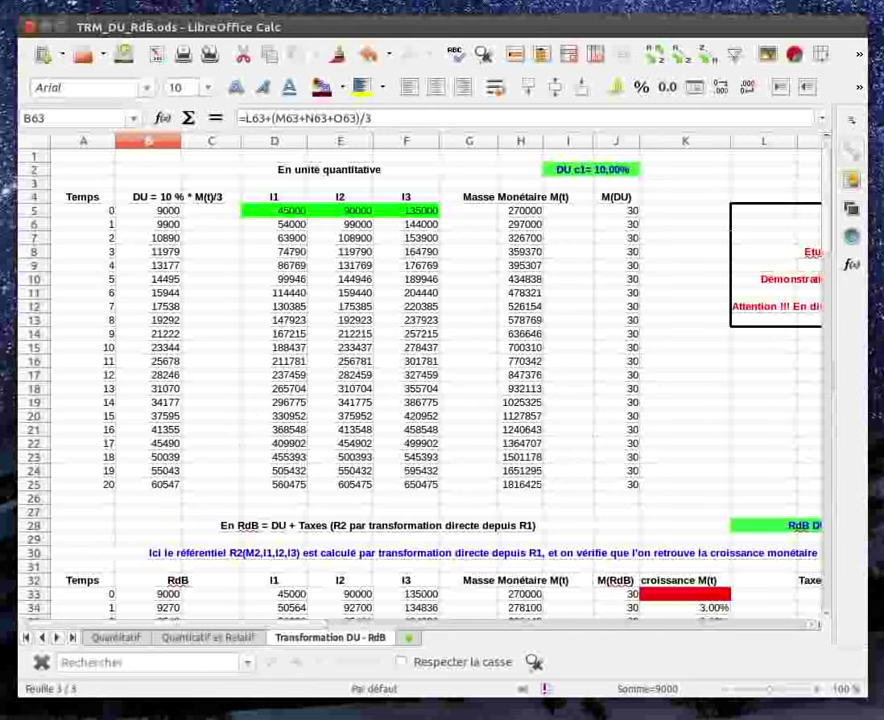
Step: Switch to LateXTRM.pdf and review the reference-change derivation backward from equation (23) on page 18 to equation (18) on page 14
left_click(5, 400)
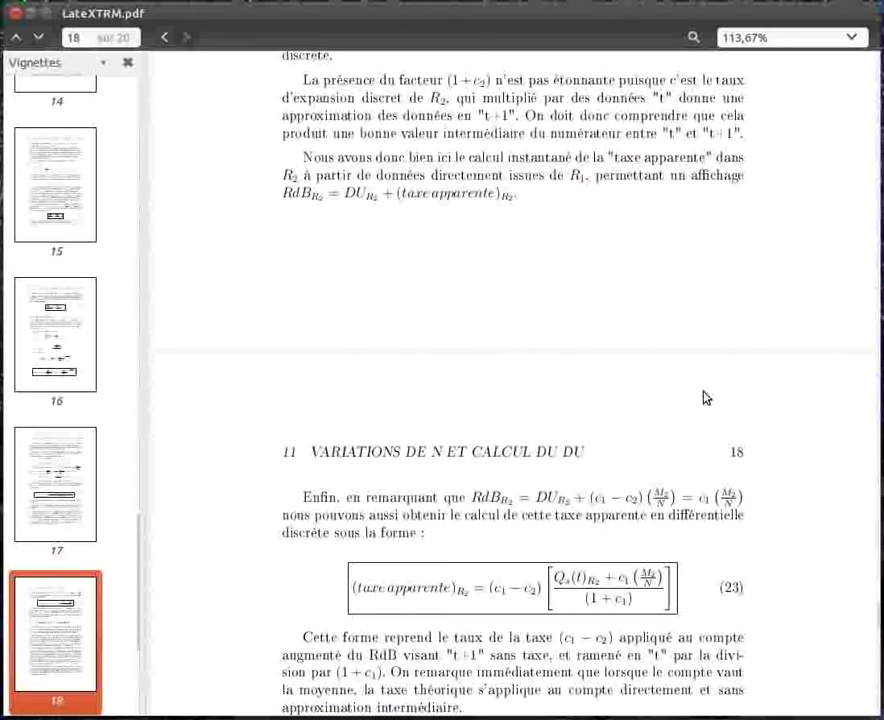
scroll(592, 375, "up", 15)
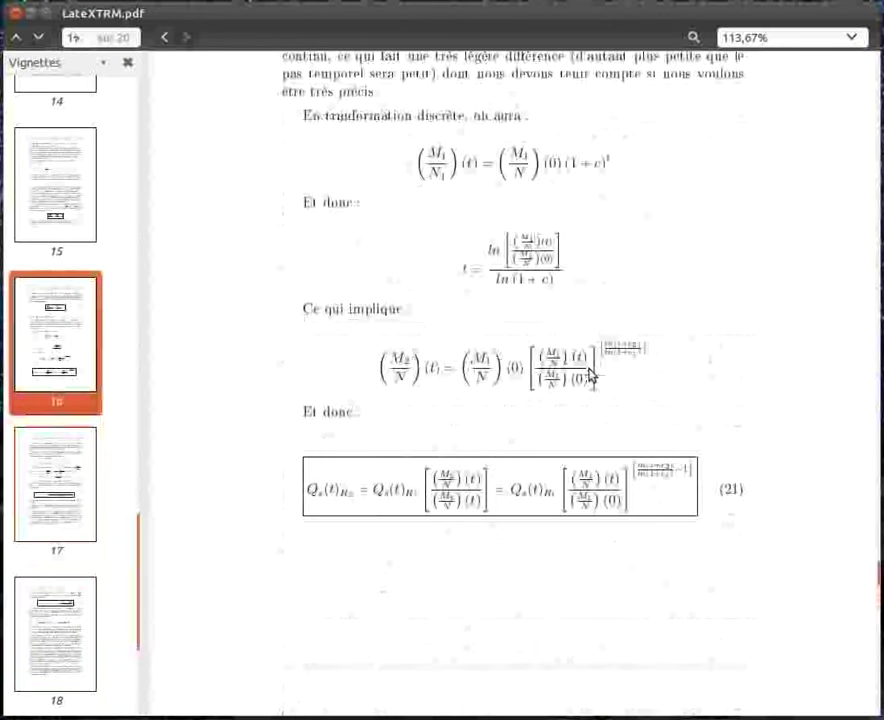
scroll(591, 375, "up", 12)
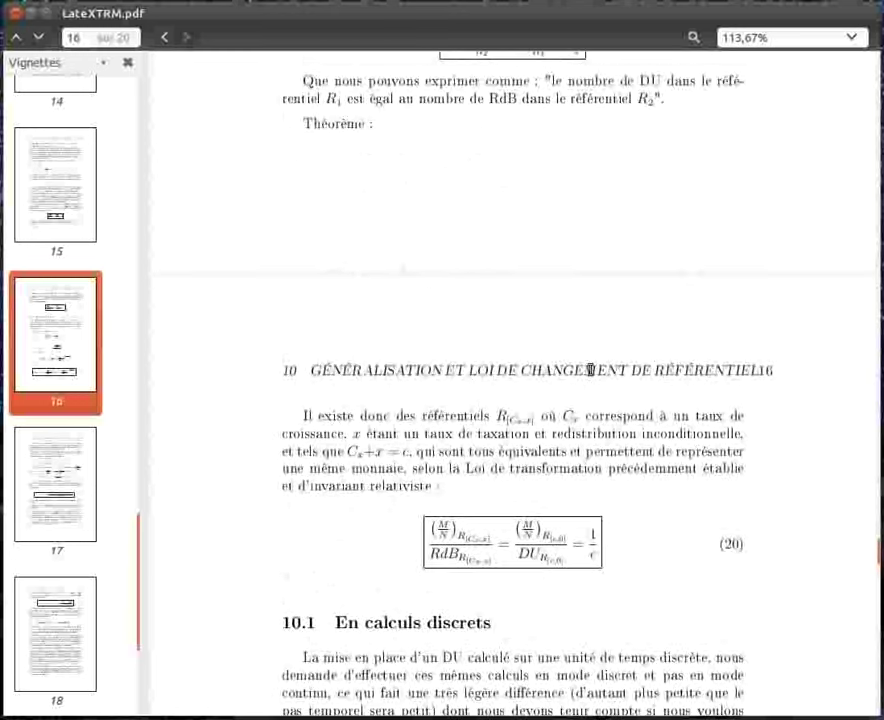
scroll(591, 372, "up", 8)
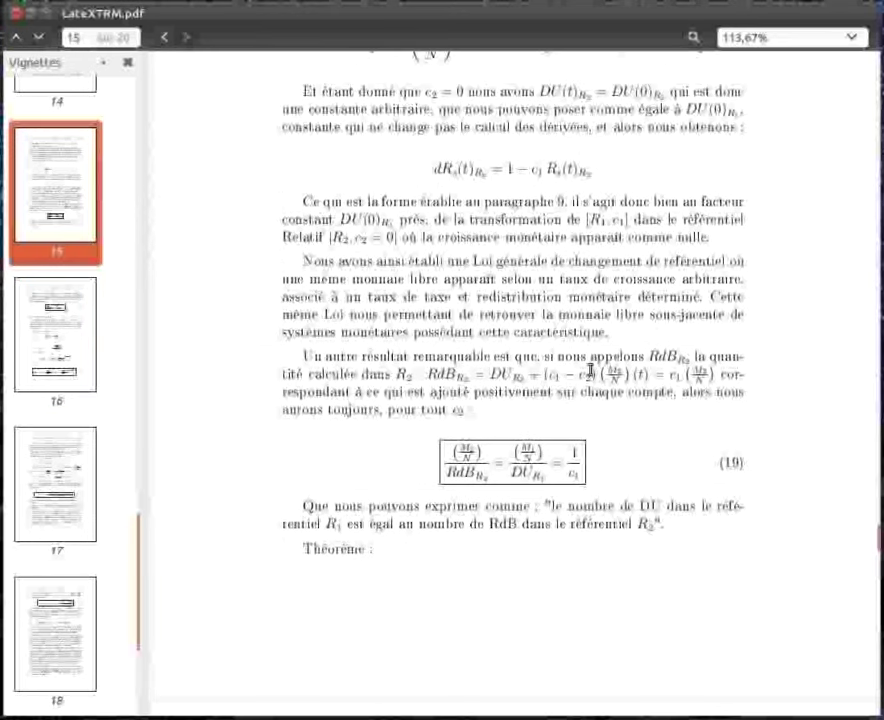
scroll(590, 372, "down", 3)
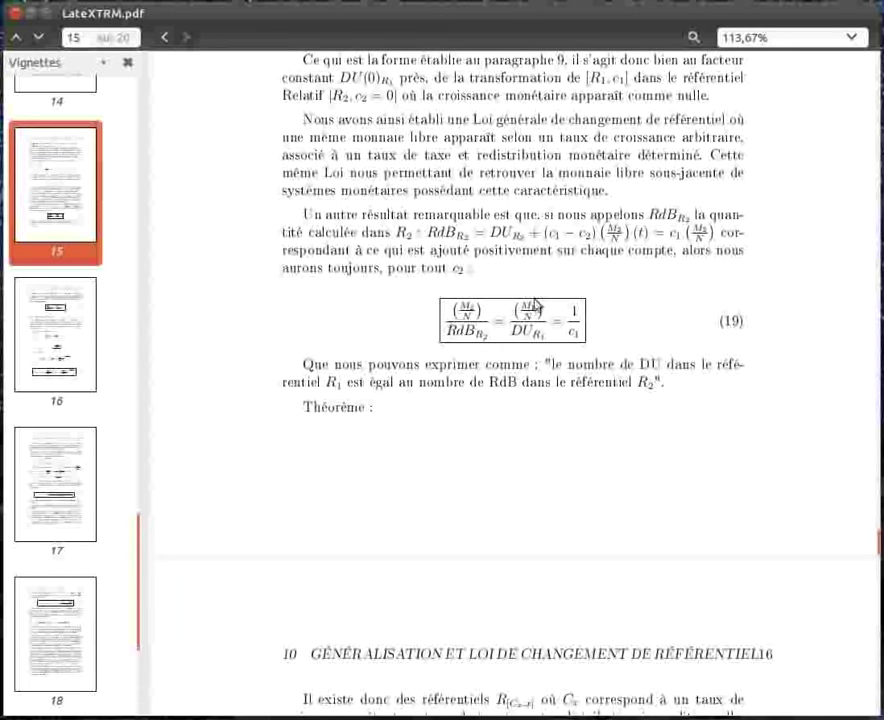
scroll(645, 405, "up", 3)
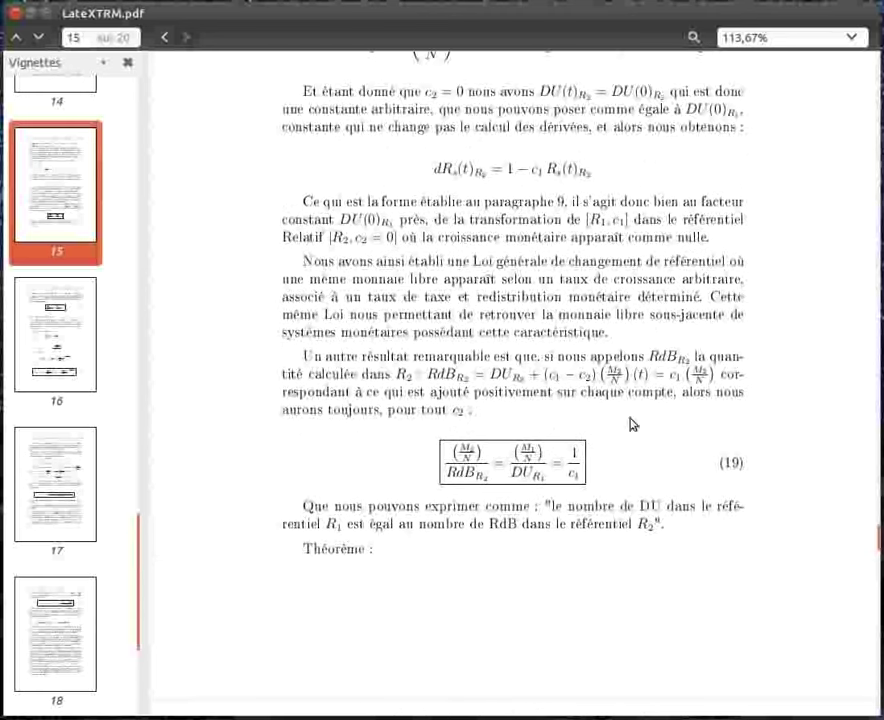
scroll(630, 424, "up", 5)
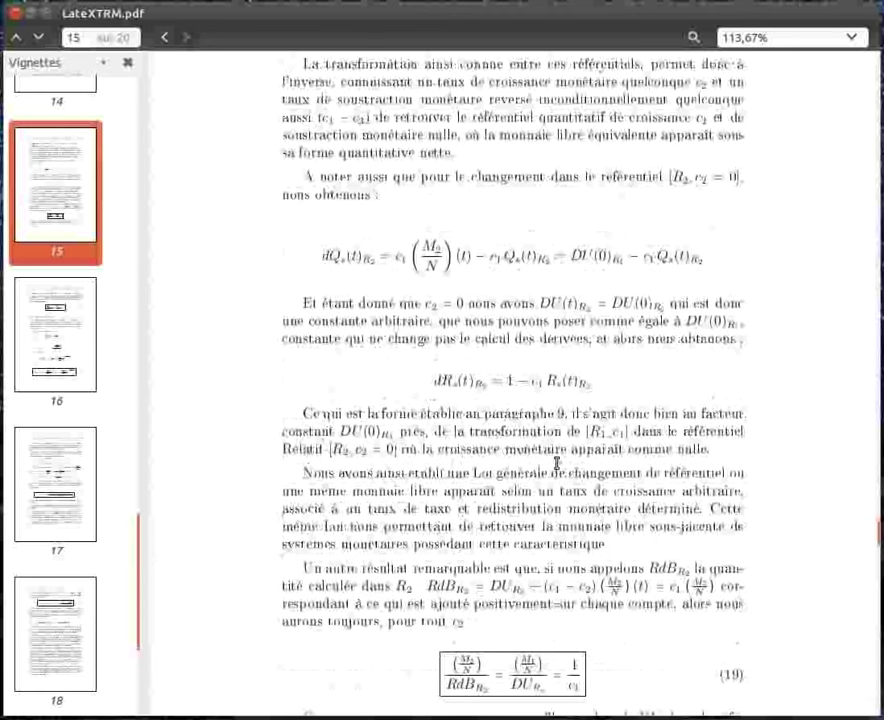
scroll(621, 438, "up", 6)
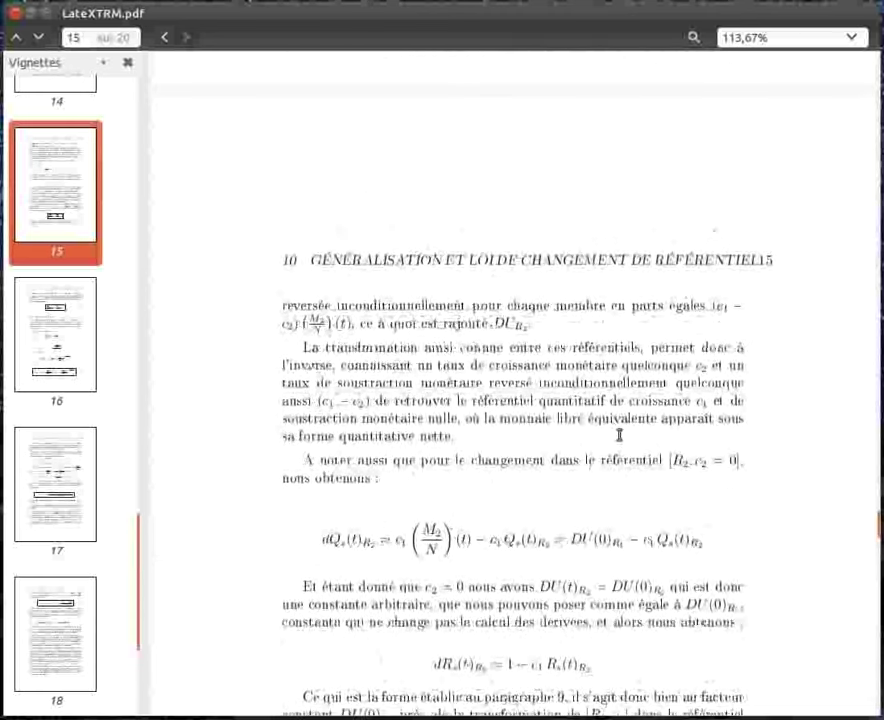
scroll(620, 438, "up", 10)
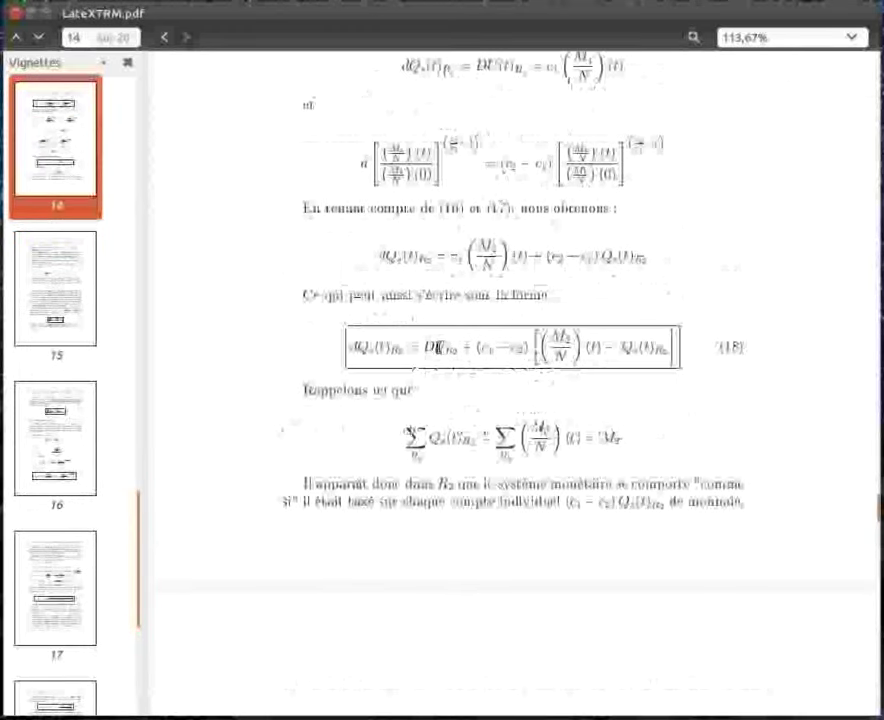